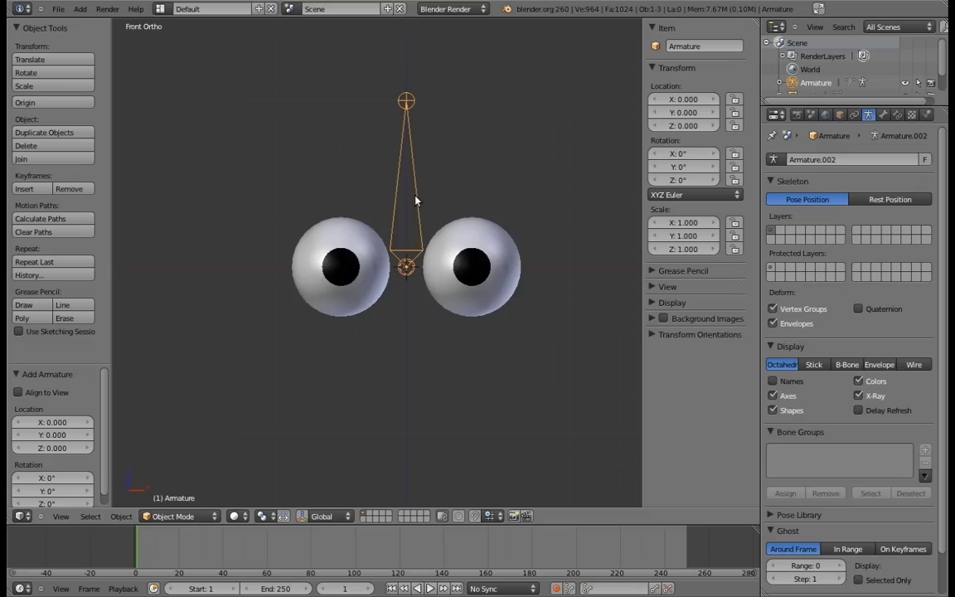
# Step: Raise the bone above the right eye and duplicate it to sit above the left eye
pyautogui.press('Tab')
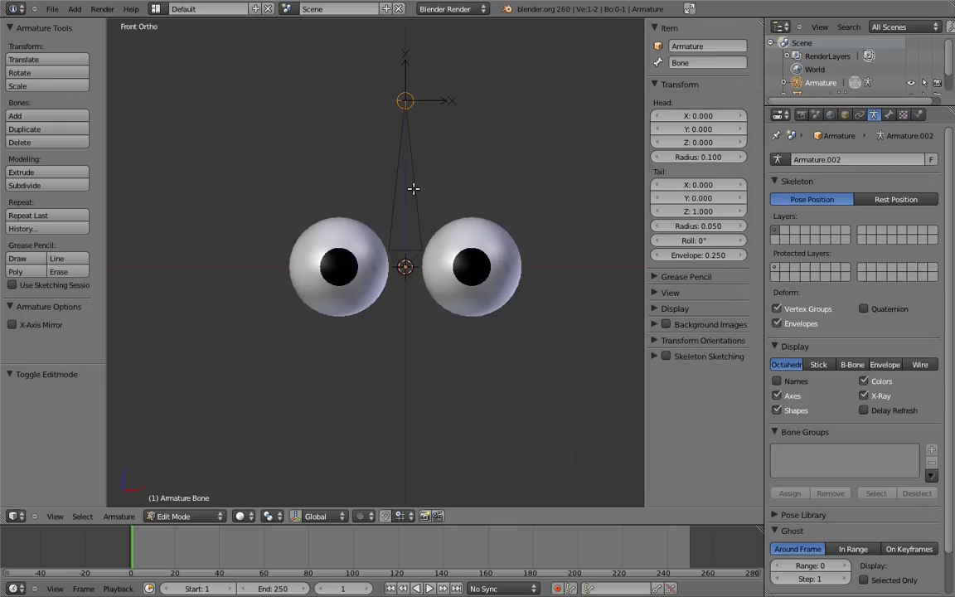
pyautogui.press('g')
pyautogui.click(467, 161)
pyautogui.keyDown('shift'); pyautogui.moveTo(467, 162); pyautogui.dragTo(454, 262, button='middle'); pyautogui.keyUp('shift')
pyautogui.hotkey('shift', 'a')
pyautogui.rightClick(422, 246)
pyautogui.press('g')
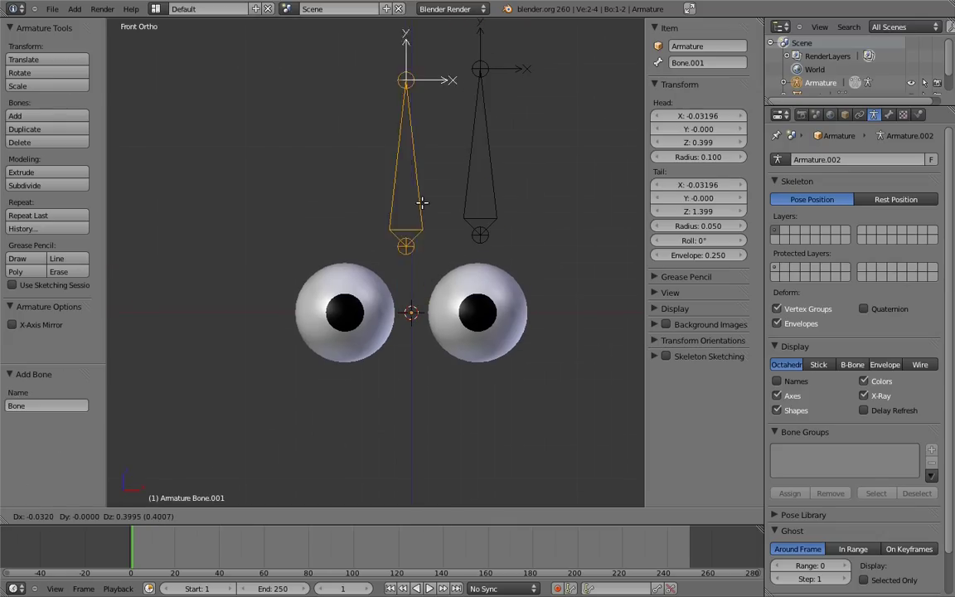
pyautogui.click(370, 197)
# Step: Rotate both bones -90 degrees on X so they point forward, and recalculate their roll
pyautogui.rightClick(424, 141)
pyautogui.keyDown('shift'); pyautogui.rightClick(372, 181); pyautogui.keyUp('shift')
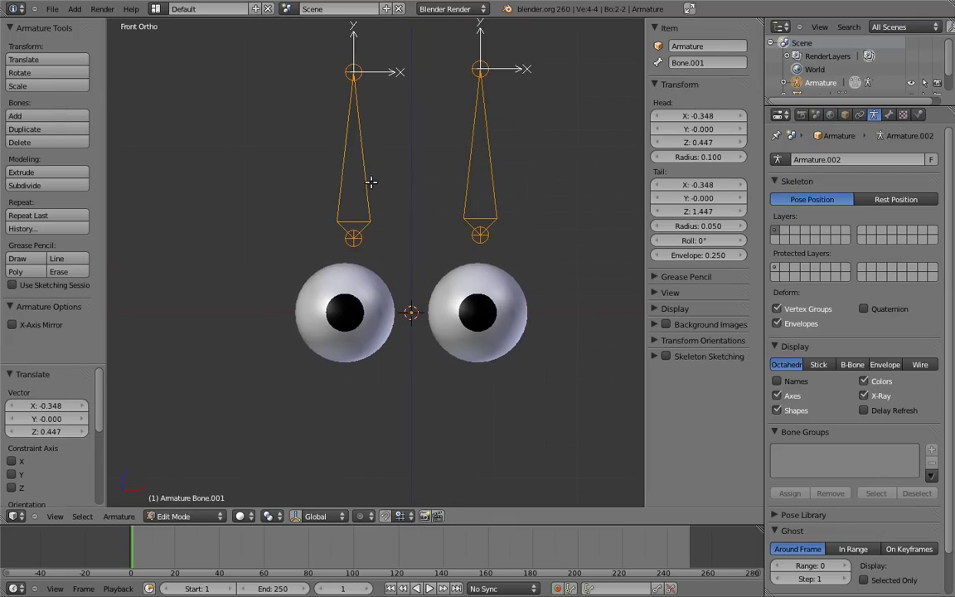
pyautogui.press('KP_3')
pyautogui.keyDown('shift'); pyautogui.moveTo(432, 119); pyautogui.dragTo(362, 171, button='middle'); pyautogui.keyUp('shift')
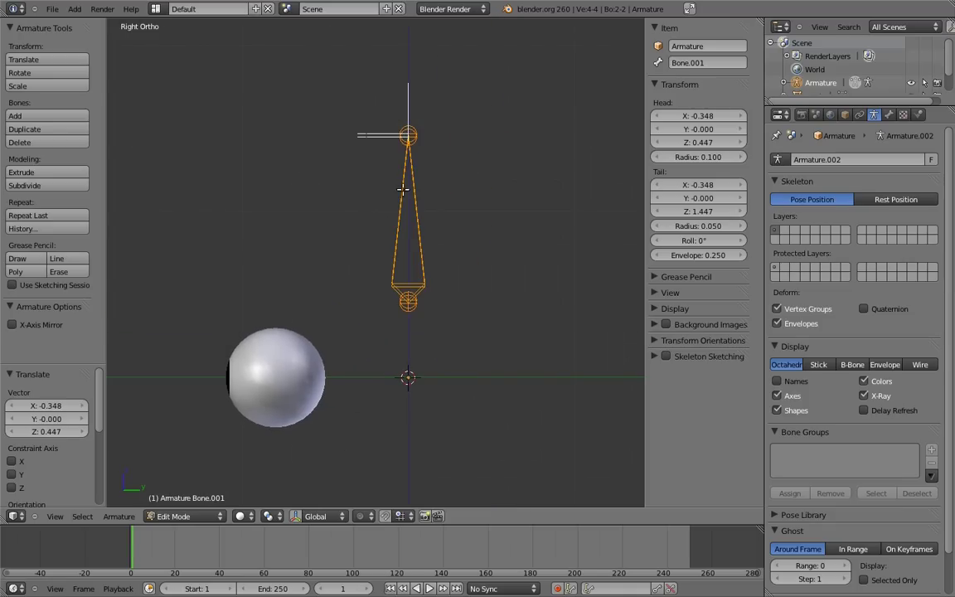
pyautogui.press('r')
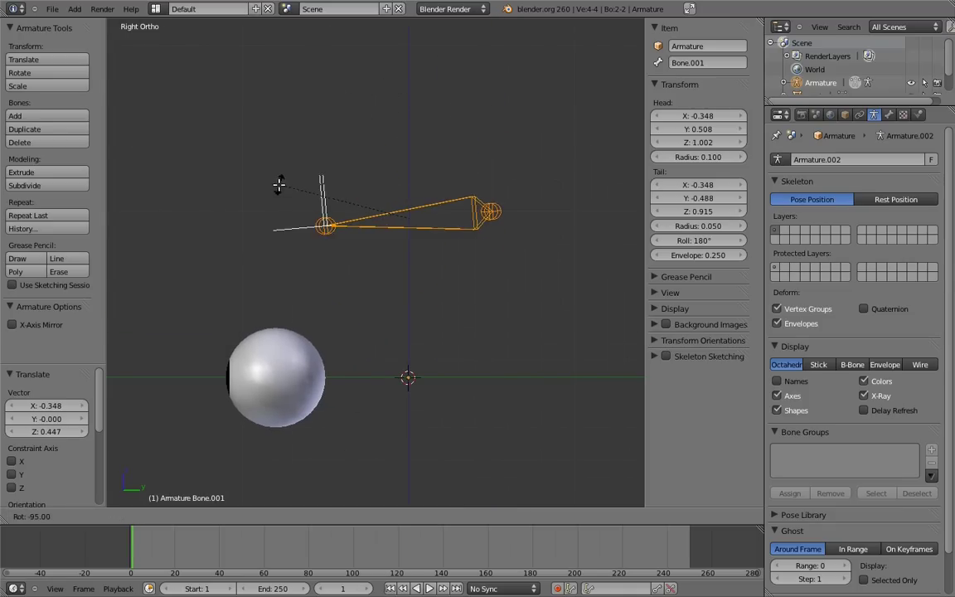
pyautogui.click(286, 171)
pyautogui.press('KP_1')
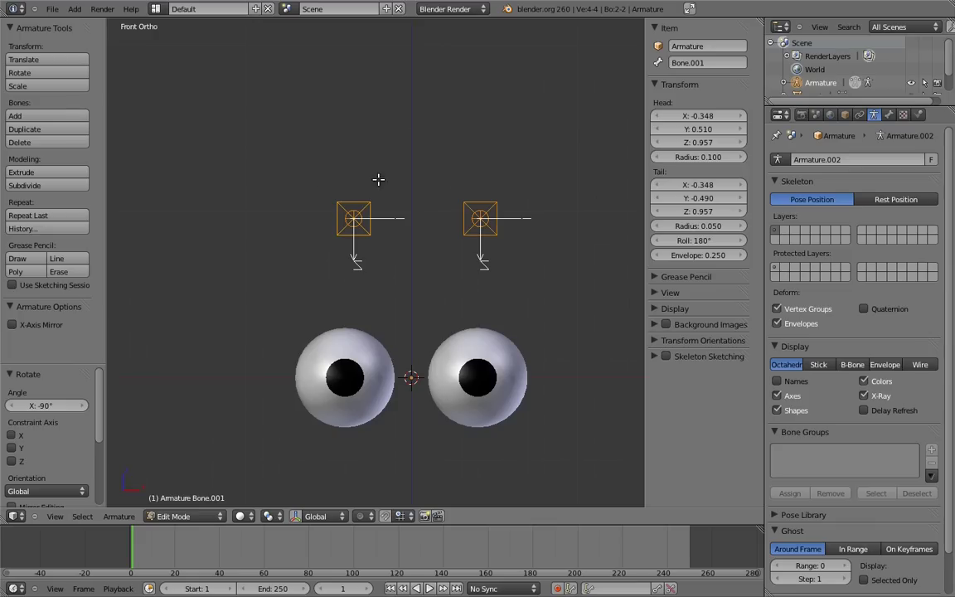
pyautogui.hotkey('ctrl', 'r')
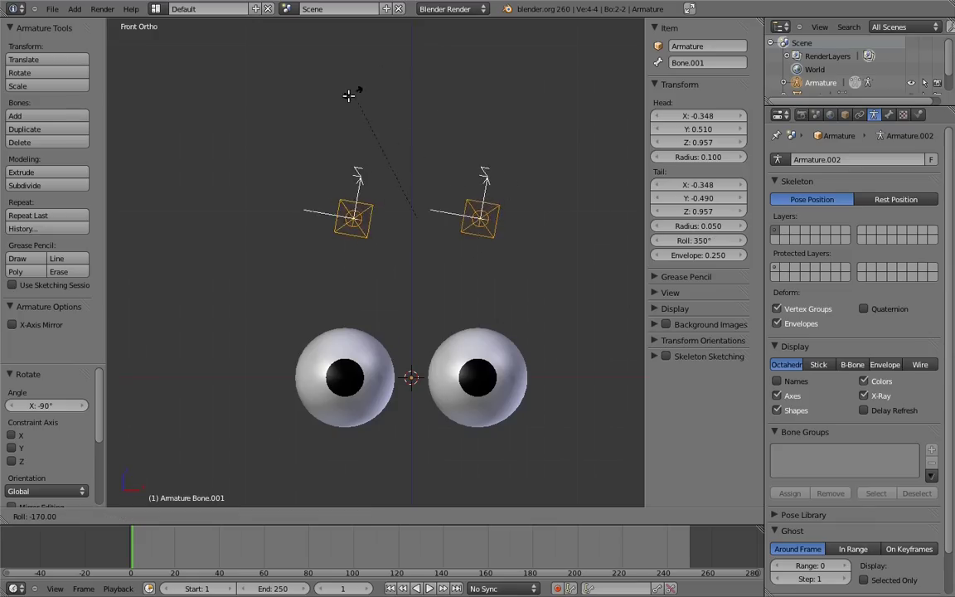
pyautogui.click(332, 112)
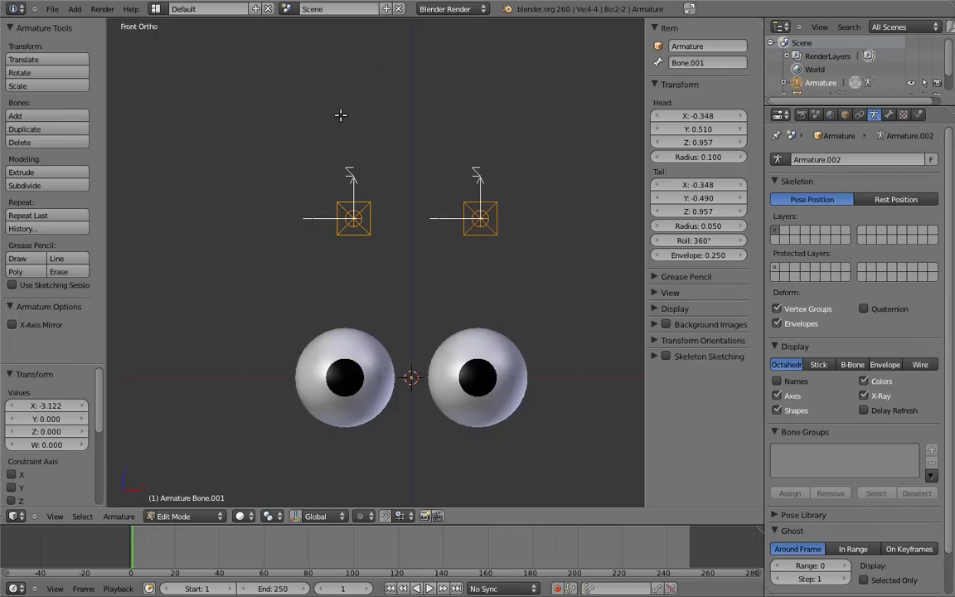
pyautogui.press('KP_3')
pyautogui.keyDown('shift'); pyautogui.moveTo(356, 148); pyautogui.dragTo(422, 209, button='middle'); pyautogui.keyUp('shift')
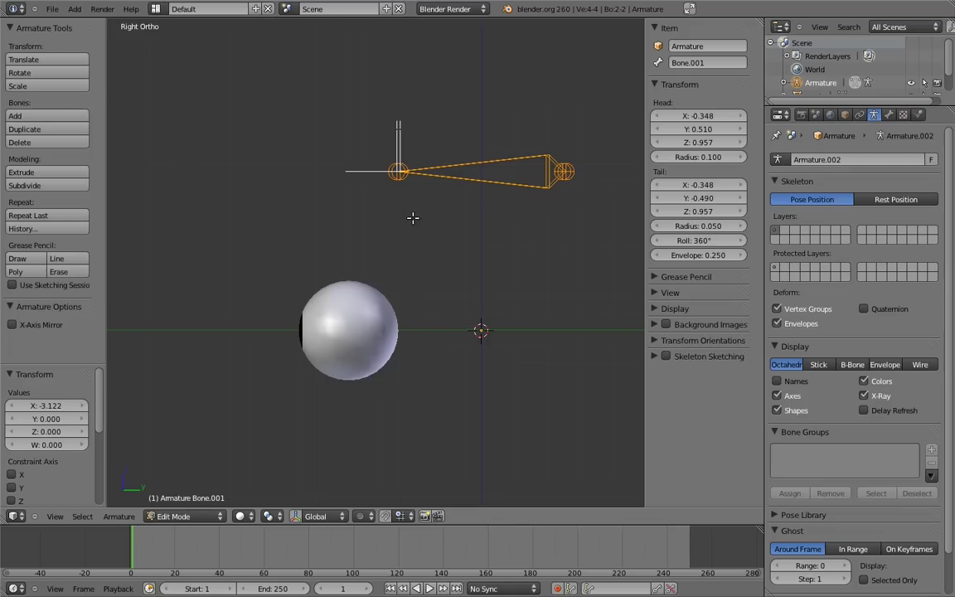
# Step: Snap the 3D cursor to eye.L's centre using an edge loop of its mesh, then return to Object Mode
pyautogui.moveTo(400, 213); pyautogui.dragTo(431, 298, button='middle')
pyautogui.press('Tab')
pyautogui.rightClick(431, 311)
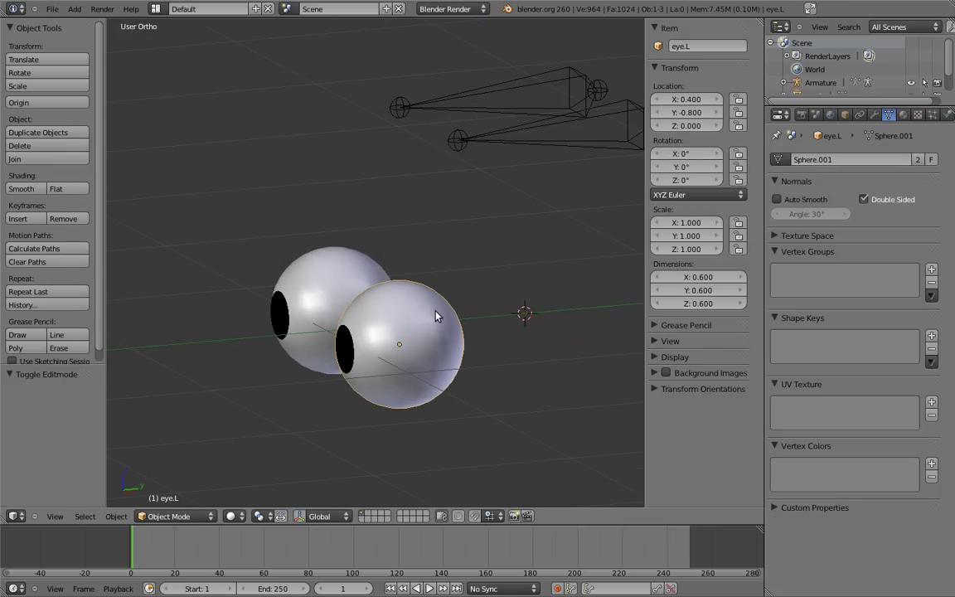
pyautogui.press('Tab')
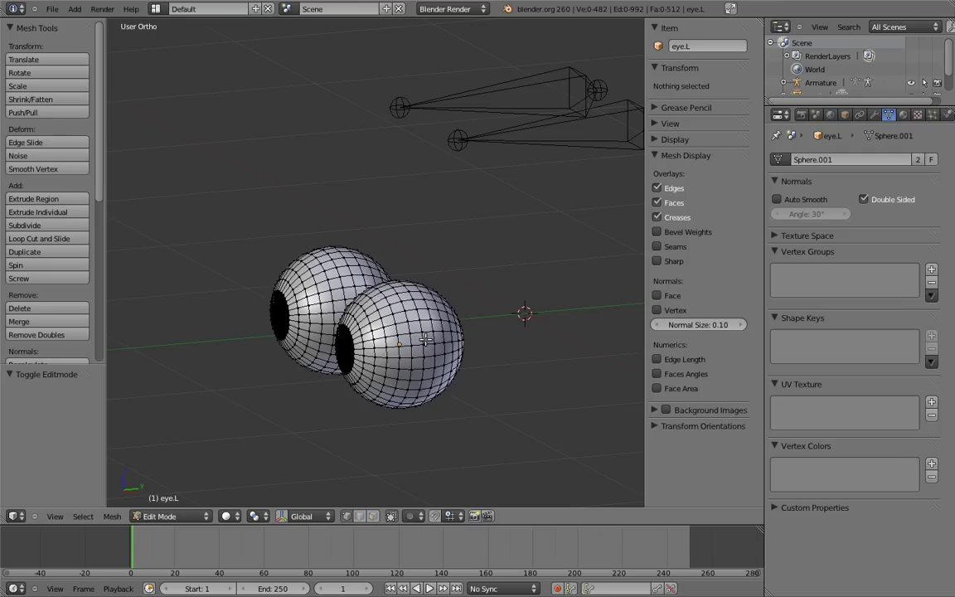
pyautogui.moveTo(383, 305)
pyautogui.mouseDown(button='middle')
pyautogui.moveTo(423, 329)
pyautogui.moveTo(325, 291)
pyautogui.moveTo(333, 336)
pyautogui.moveTo(369, 306)
pyautogui.mouseUp(button='middle')
pyautogui.keyDown('alt'); pyautogui.rightClick(325, 291); pyautogui.keyUp('alt')
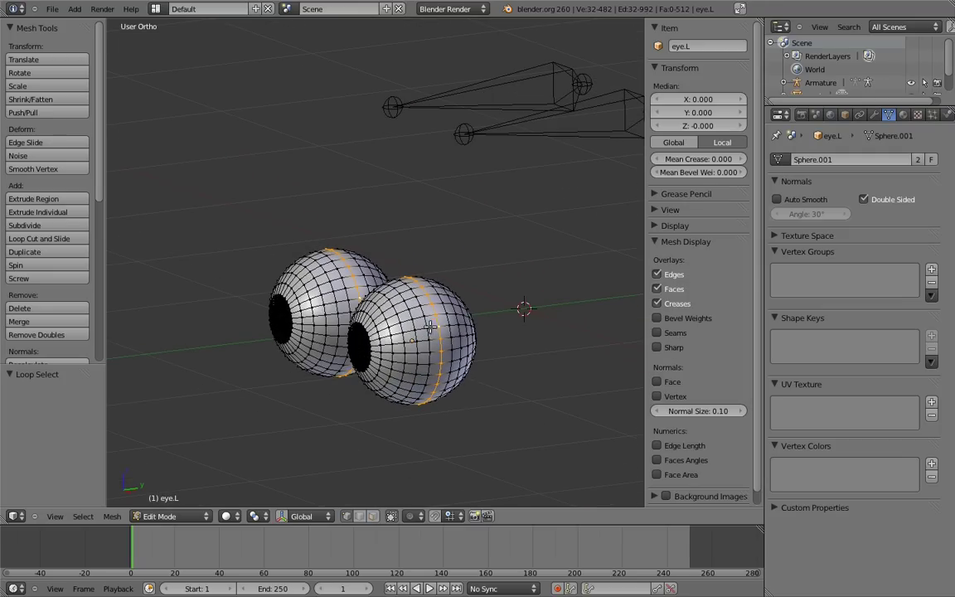
pyautogui.hotkey('shift', 's')
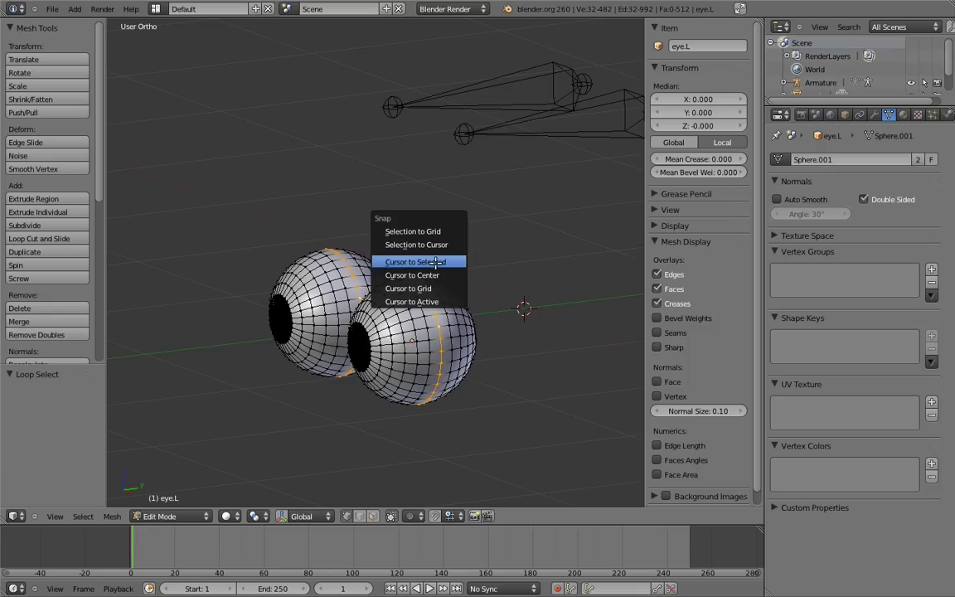
pyautogui.click(435, 264)
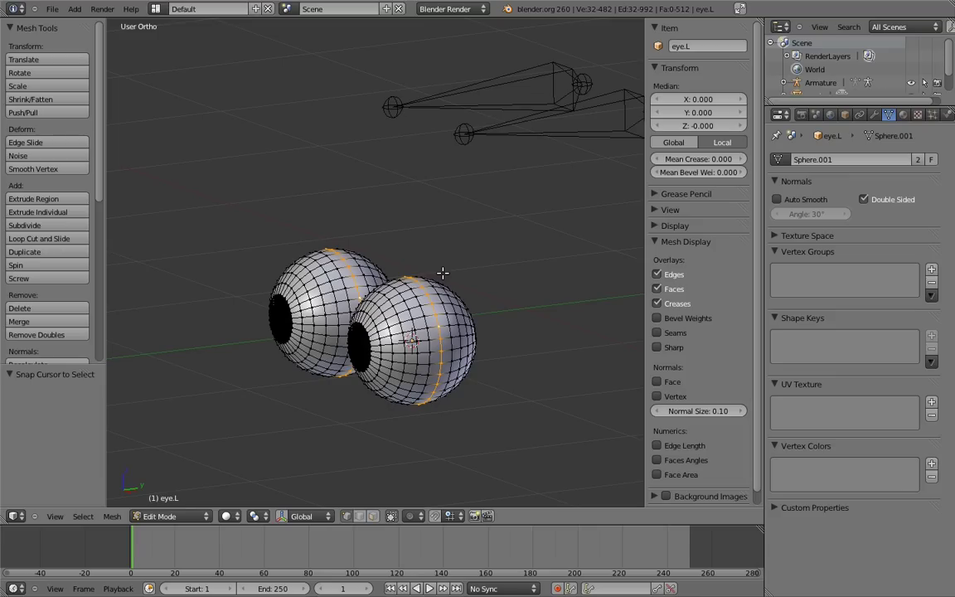
pyautogui.press('Tab')
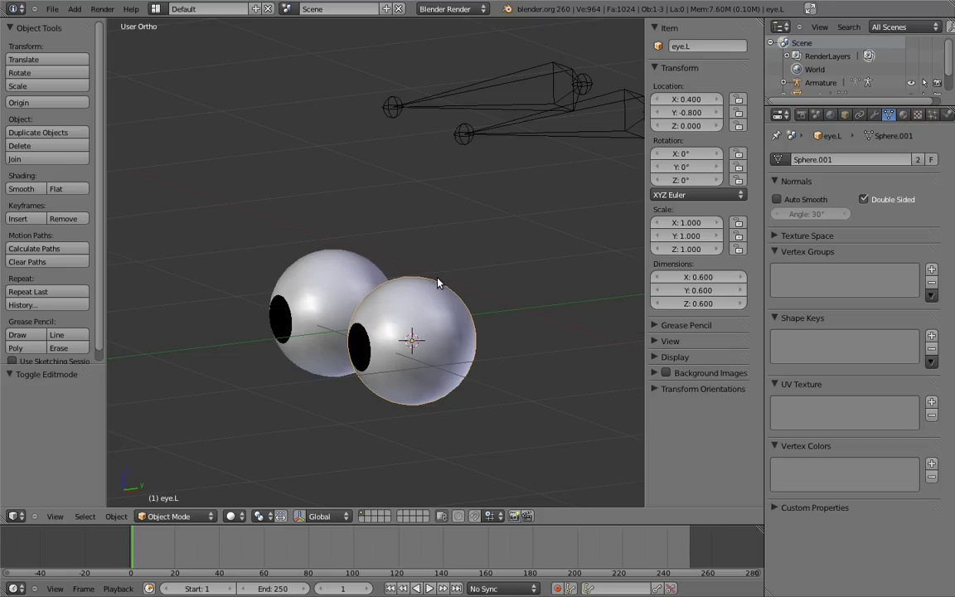
# Step: Snap the bone named Bone to the 3D cursor at eye.L's centre
pyautogui.rightClick(537, 119)
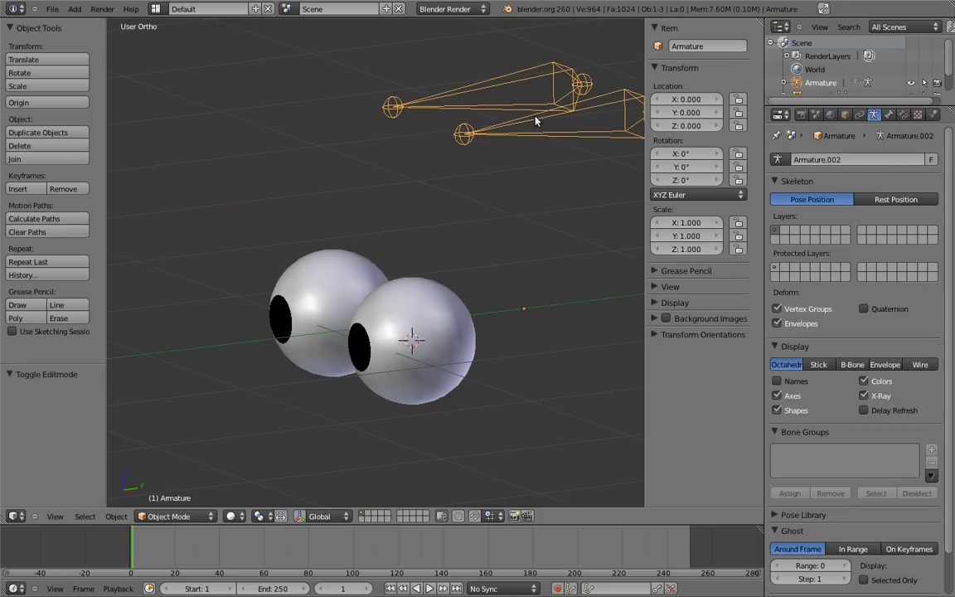
pyautogui.press('Tab')
pyautogui.keyDown('shift'); pyautogui.moveTo(540, 119); pyautogui.dragTo(464, 151, button='middle'); pyautogui.keyUp('shift')
pyautogui.rightClick(395, 156)
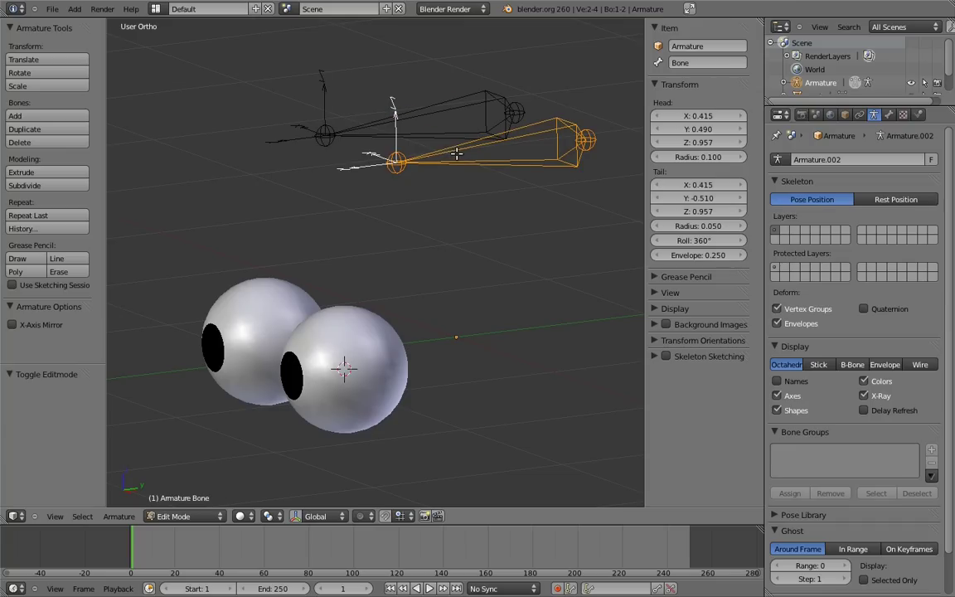
pyautogui.hotkey('shift', 's')
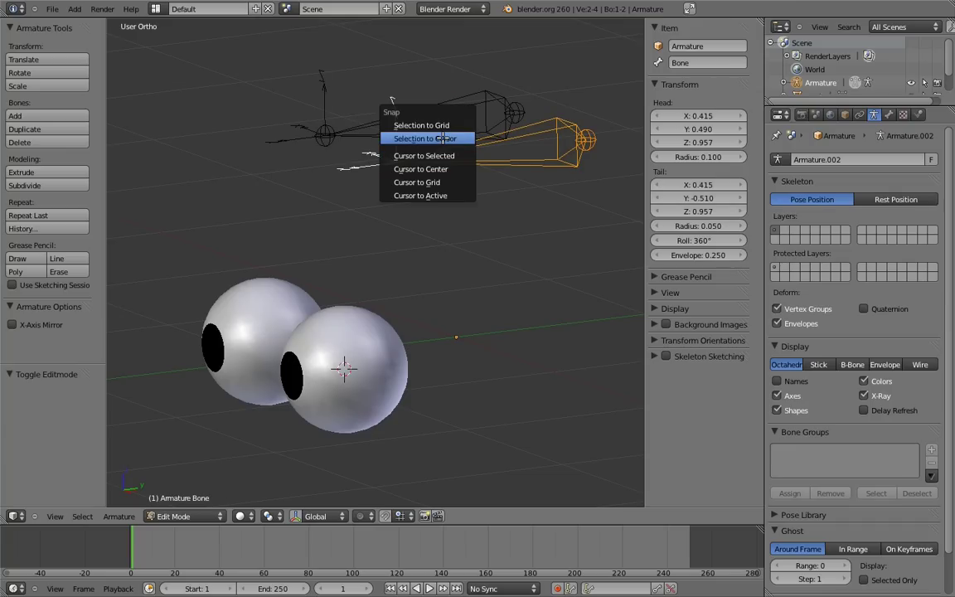
pyautogui.click(444, 138)
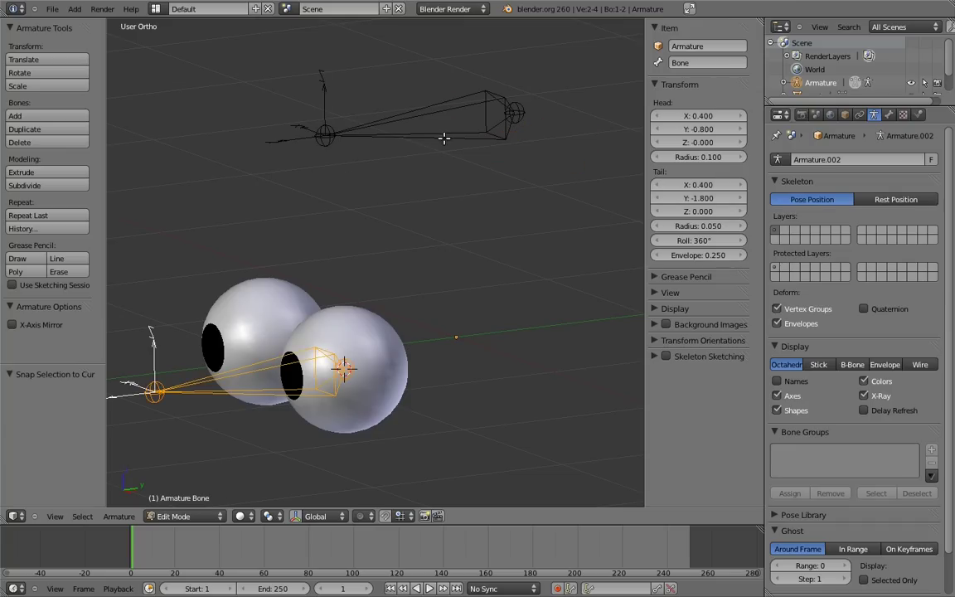
pyautogui.moveTo(337, 276); pyautogui.dragTo(405, 324, button='middle')
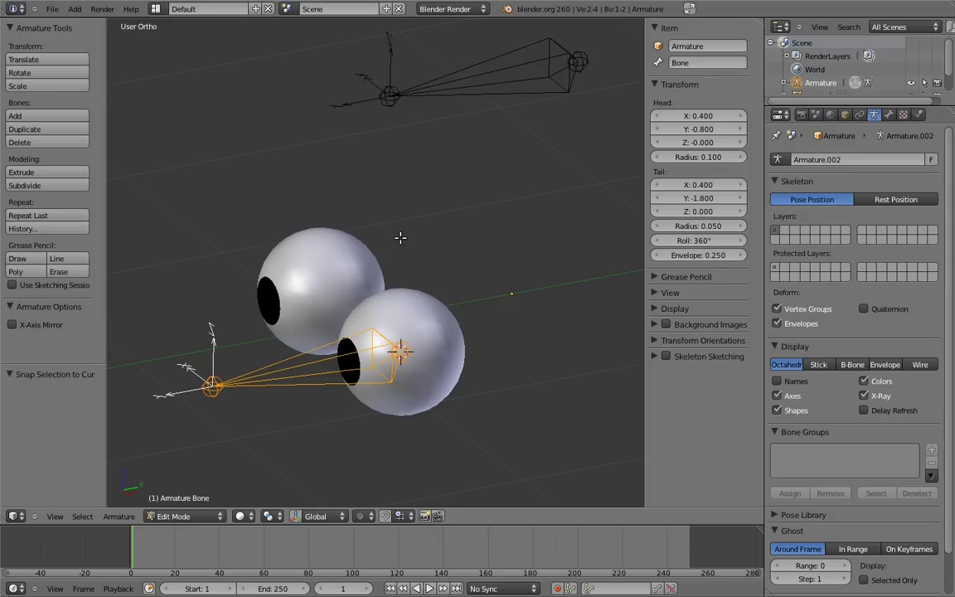
# Step: Move the 3D cursor to the centre of eye.R using an edge loop of its mesh
pyautogui.press('Tab')
pyautogui.rightClick(349, 258)
pyautogui.press('Tab')
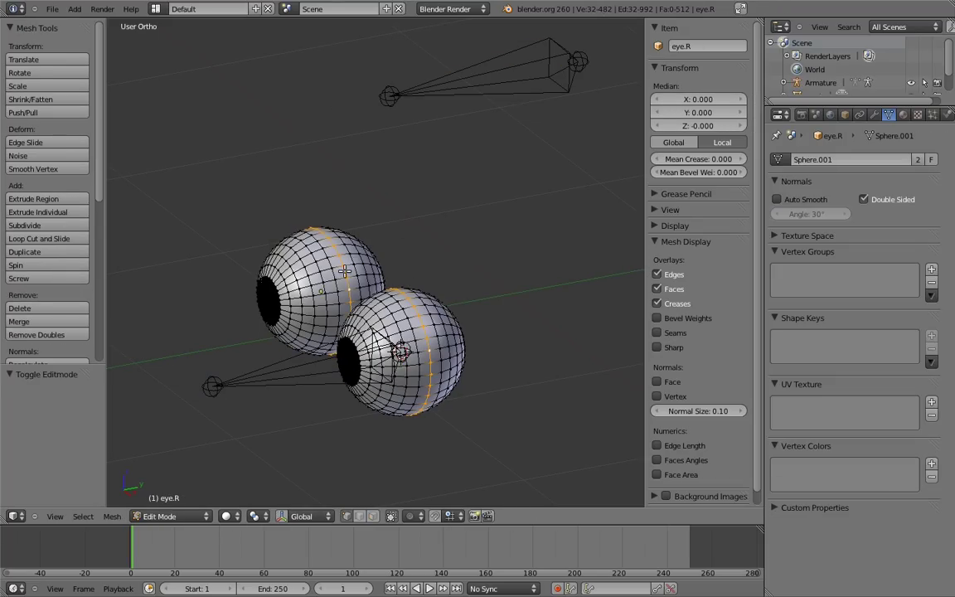
pyautogui.keyDown('alt'); pyautogui.rightClick(347, 265); pyautogui.keyUp('alt')
pyautogui.hotkey('shift', 's')
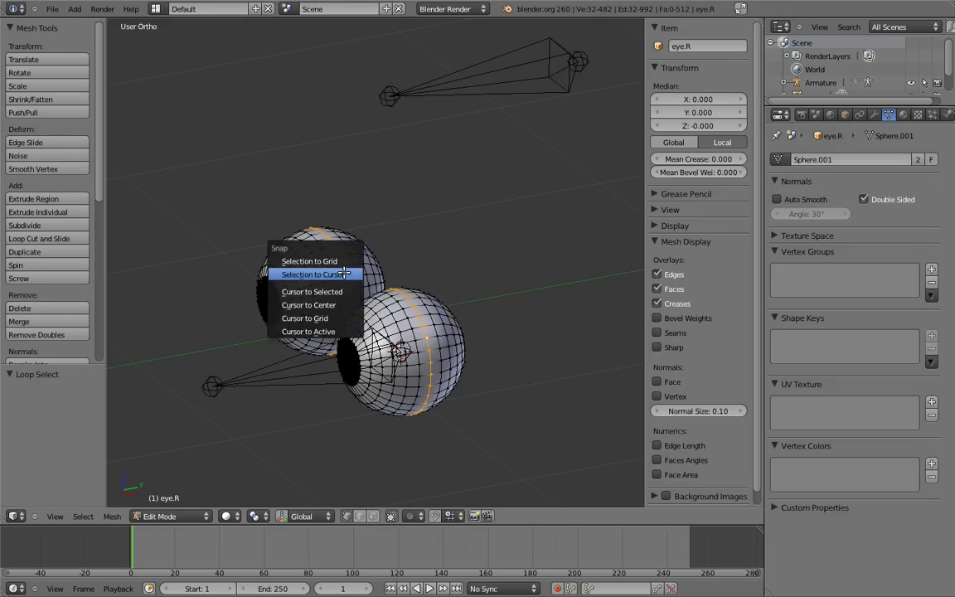
pyautogui.click(313, 292)
pyautogui.press('Tab')
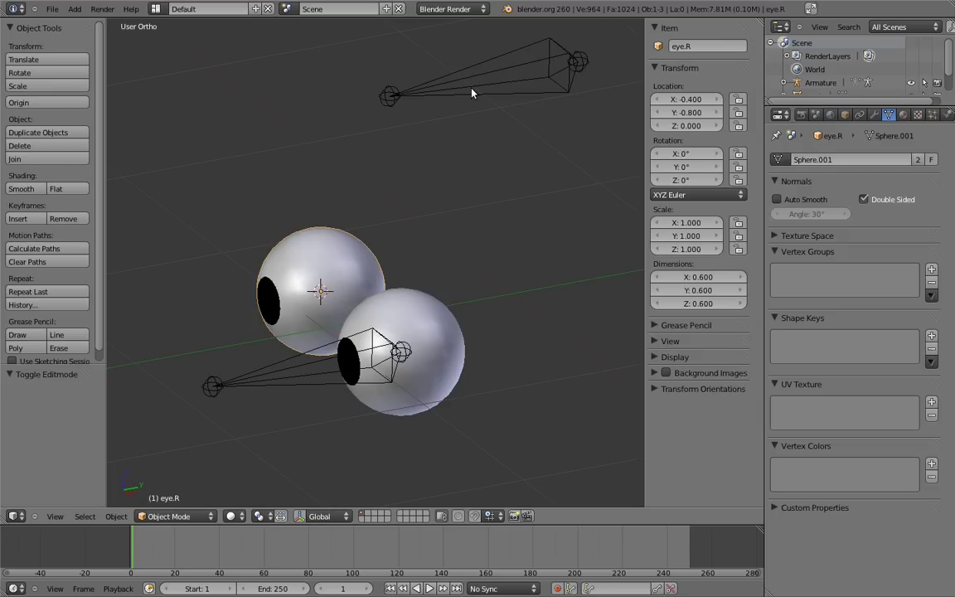
# Step: Snap Bone.001 to the 3D cursor at eye.R's centre
pyautogui.rightClick(479, 83)
pyautogui.press('Tab')
pyautogui.rightClick(483, 75)
pyautogui.hotkey('shift', 's')
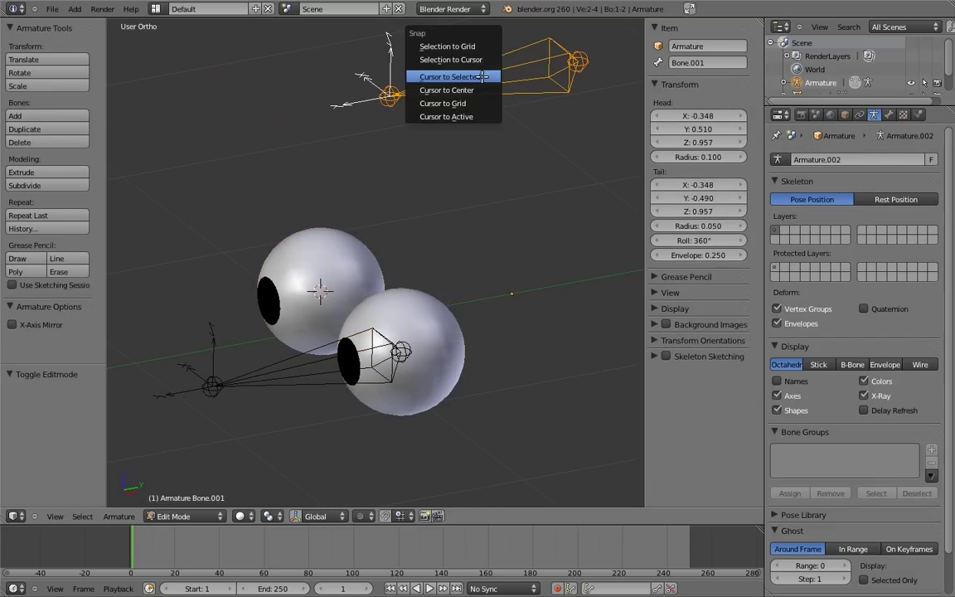
pyautogui.click(429, 56)
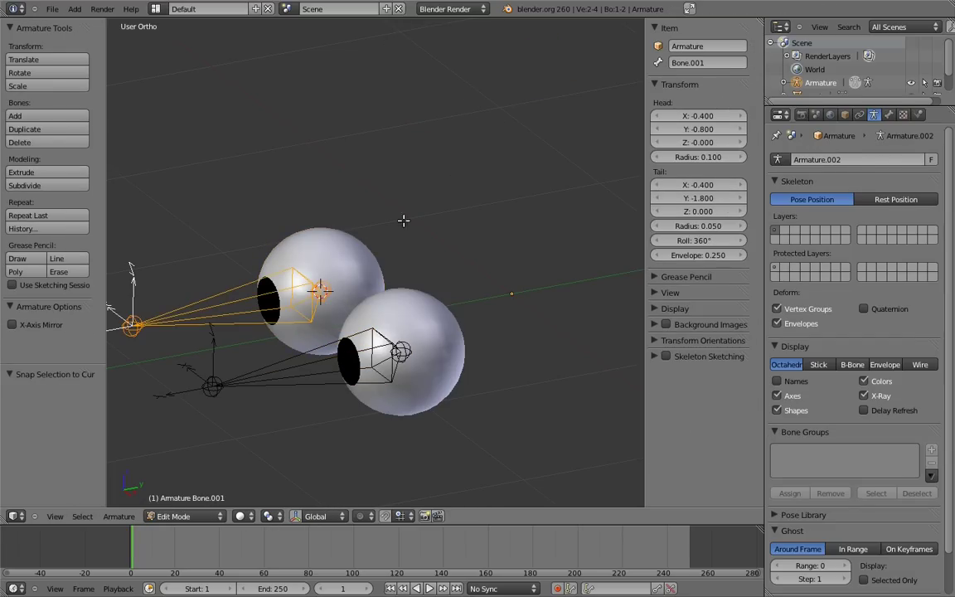
pyautogui.moveTo(429, 296); pyautogui.dragTo(377, 324, button='middle')
# Step: Rename Bone to 'eye' and Bone.001 to 'eye.R' in the Item panel
pyautogui.rightClick(384, 312)
pyautogui.click(685, 64)
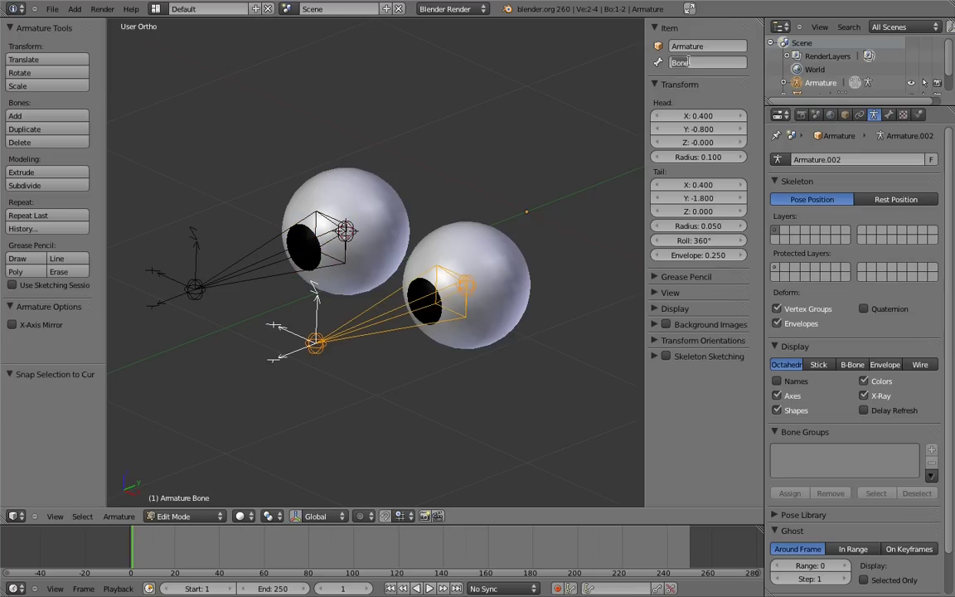
pyautogui.write('eye.L')
pyautogui.press('Return')
pyautogui.rightClick(290, 239)
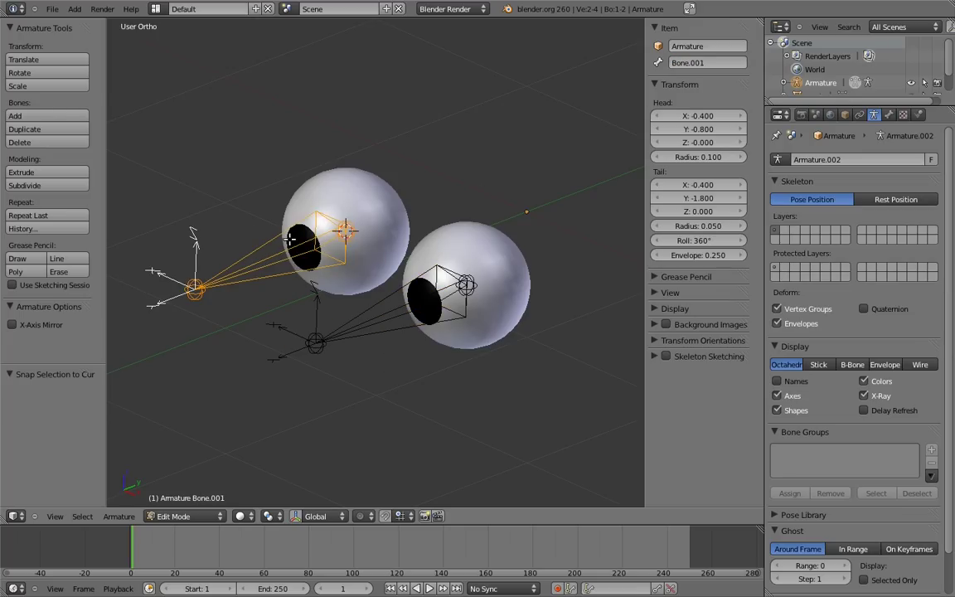
pyautogui.click(693, 63)
pyautogui.write('eye')
pyautogui.write('.R')
pyautogui.press('Return')
# Step: Bone-parent the eye.L sphere to the eye.L bone and the eye.R sphere to the eye.R bone
pyautogui.hotkey('ctrl', 'Tab')
pyautogui.hotkey('ctrl', 'Tab')
pyautogui.rightClick(518, 258)
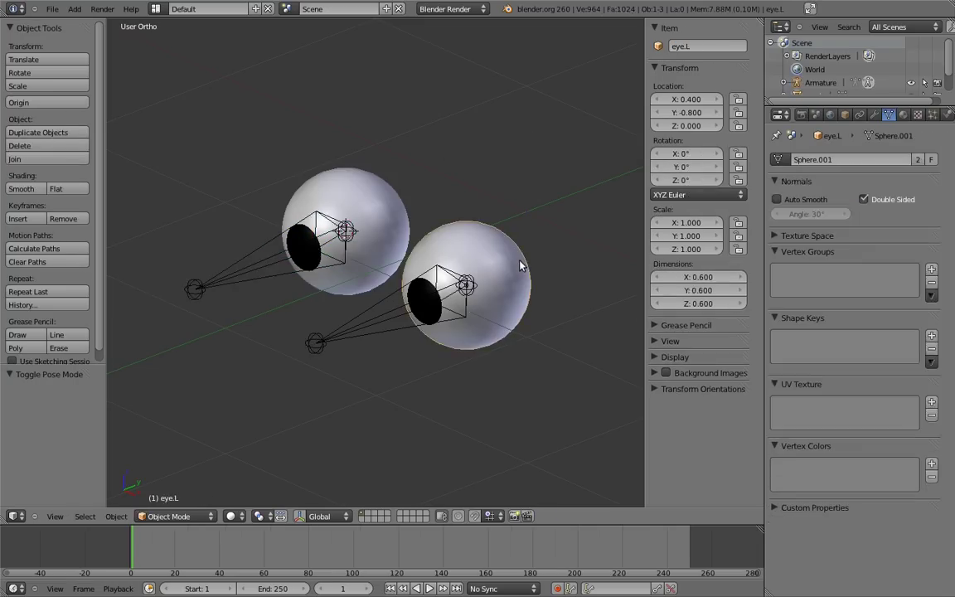
pyautogui.keyDown('shift'); pyautogui.rightClick(386, 318); pyautogui.keyUp('shift')
pyautogui.hotkey('ctrl', 'Tab')
pyautogui.hotkey('ctrl', 'p')
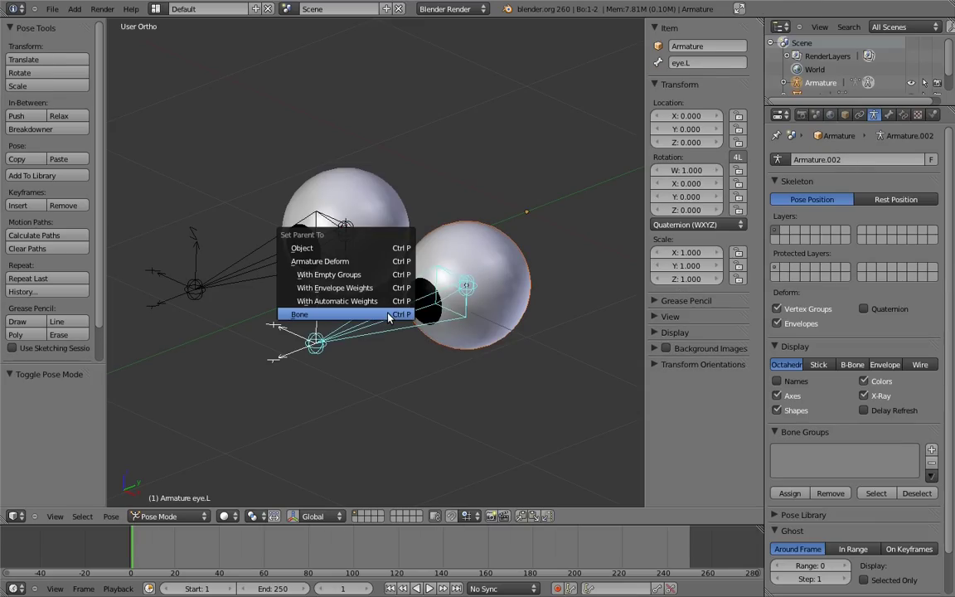
pyautogui.click(386, 318)
pyautogui.hotkey('ctrl', 'Tab')
pyautogui.rightClick(377, 193)
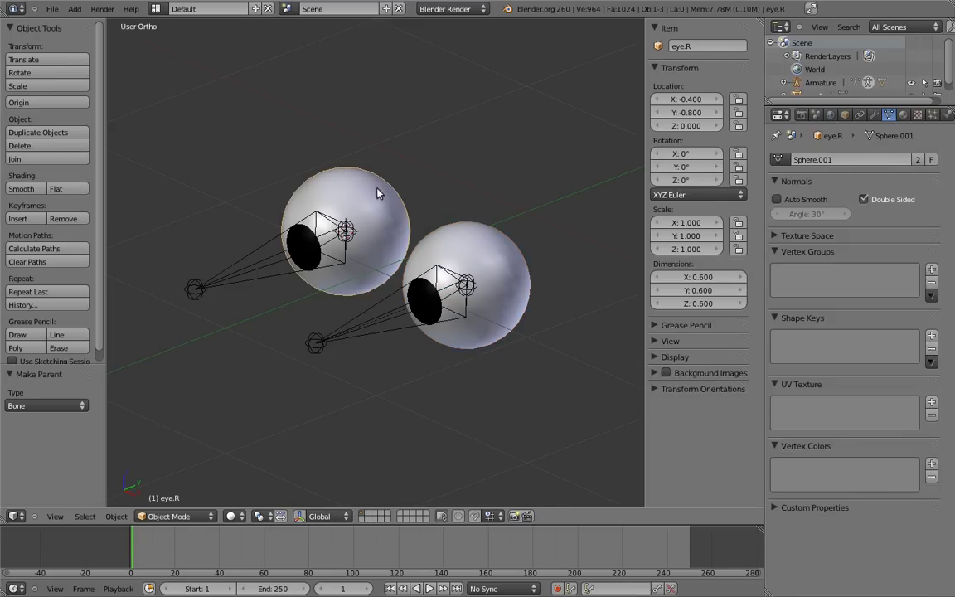
pyautogui.keyDown('shift'); pyautogui.rightClick(261, 256); pyautogui.keyUp('shift')
pyautogui.hotkey('ctrl', 'Tab')
pyautogui.hotkey('ctrl', 'p')
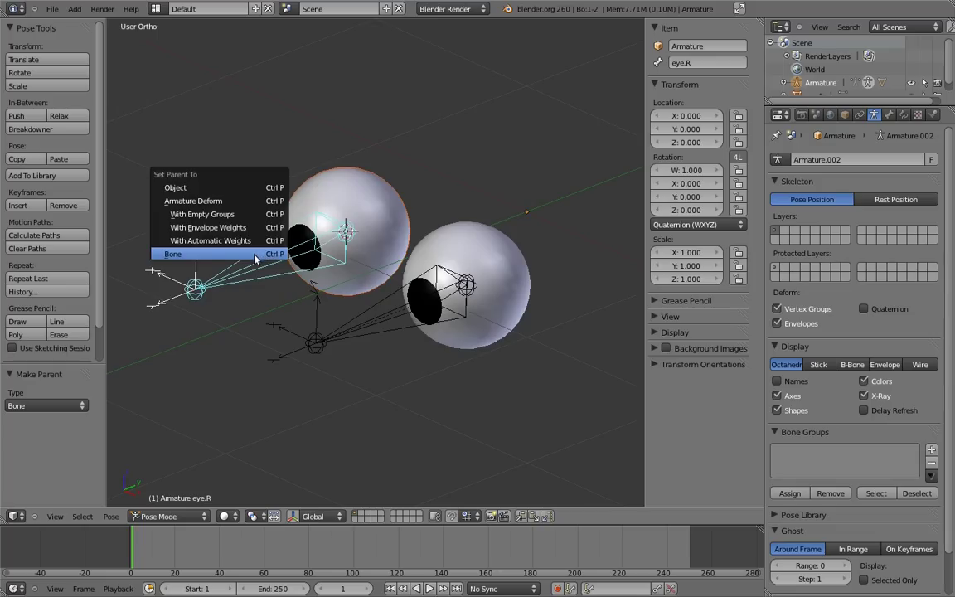
pyautogui.click(257, 261)
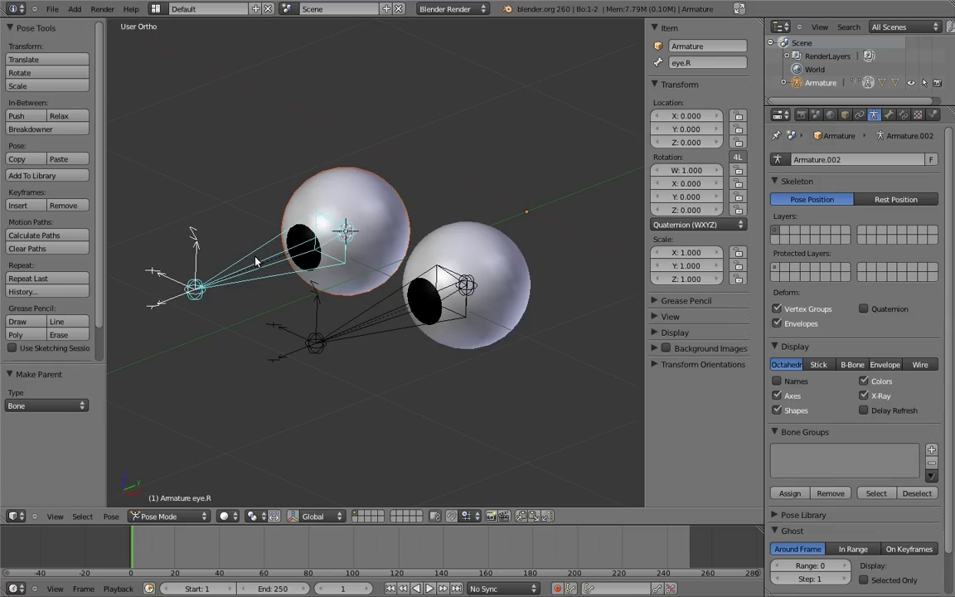
# Step: Test-rotate the eye.L and eye.R bones to confirm each eyeball follows, then cancel
pyautogui.rightClick(354, 325)
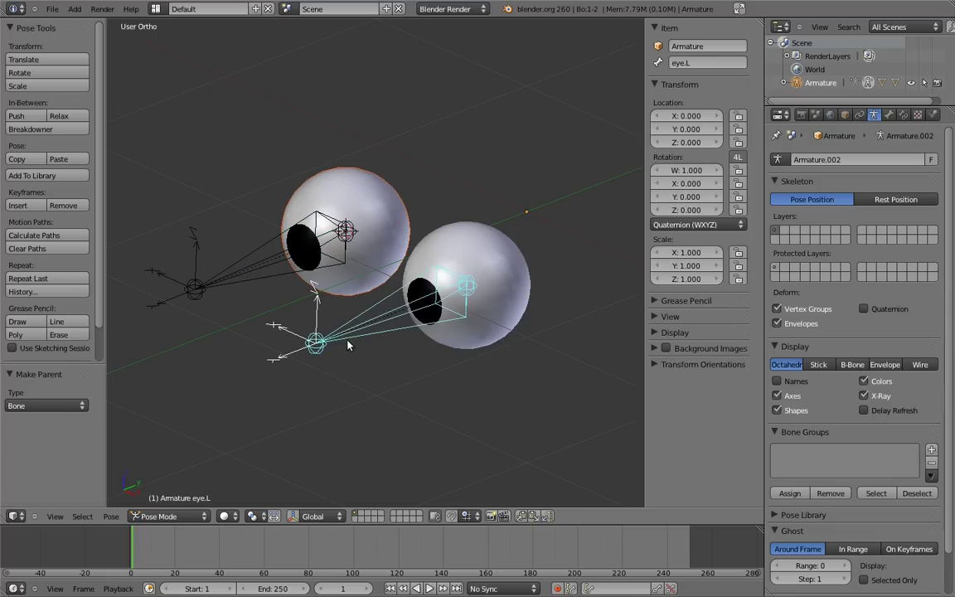
pyautogui.press('r')
pyautogui.rightClick(384, 304)
pyautogui.rightClick(237, 264)
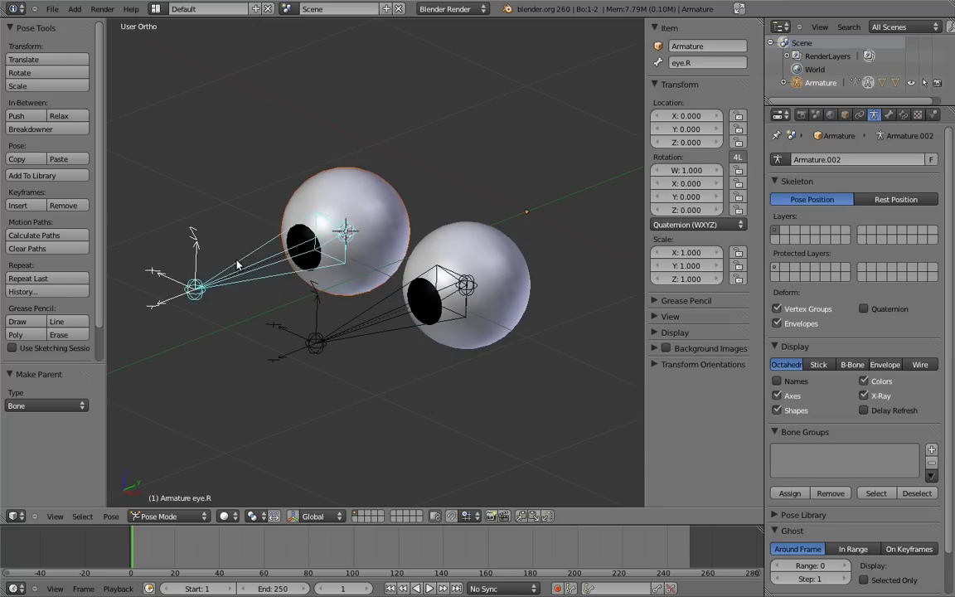
pyautogui.press('r')
pyautogui.rightClick(245, 301)
# Step: Add a new bone at the 3D cursor and centre it on X between the eyes
pyautogui.press('Tab')
pyautogui.hotkey('shift', 'a')
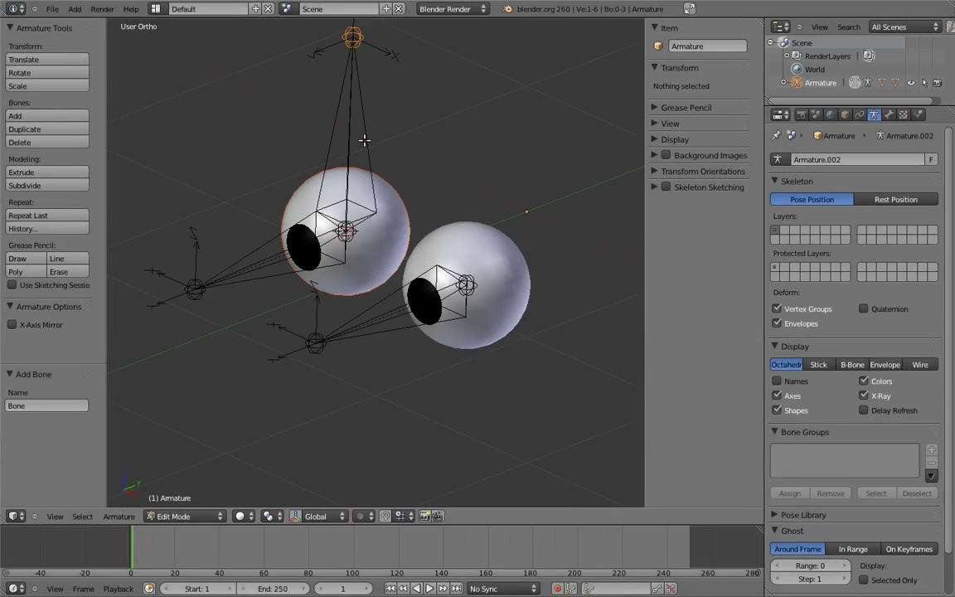
pyautogui.rightClick(364, 141)
pyautogui.press('KP_7')
pyautogui.keyDown('shift'); pyautogui.moveTo(441, 209); pyautogui.dragTo(464, 136, button='middle'); pyautogui.keyUp('shift')
pyautogui.scroll(-4, 464, 136)
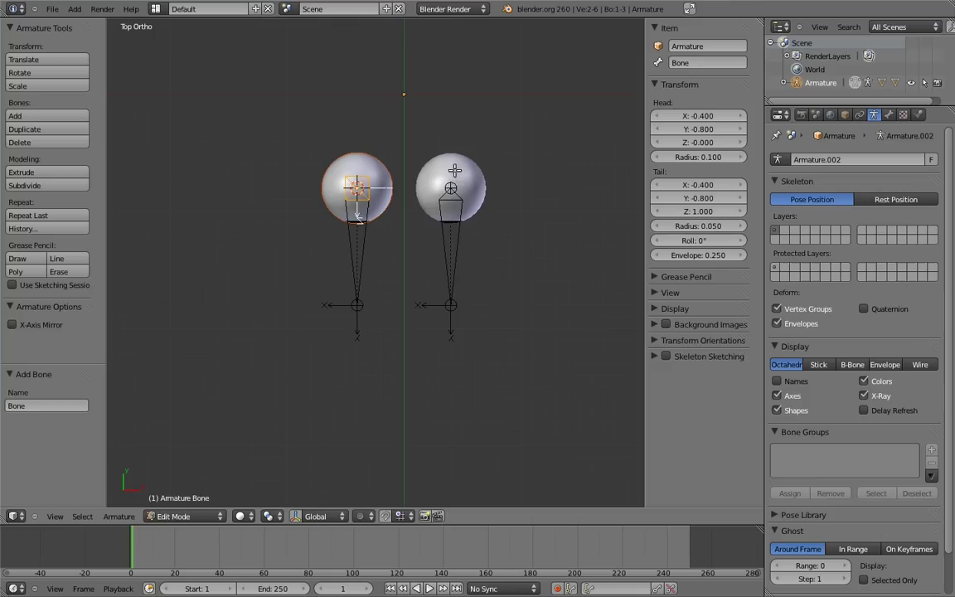
pyautogui.press('g')
pyautogui.press('x')
pyautogui.click(503, 184)
# Step: Move the new bone forward along Y so it sits out in front of the eyes
pyautogui.press('g')
pyautogui.press('y')
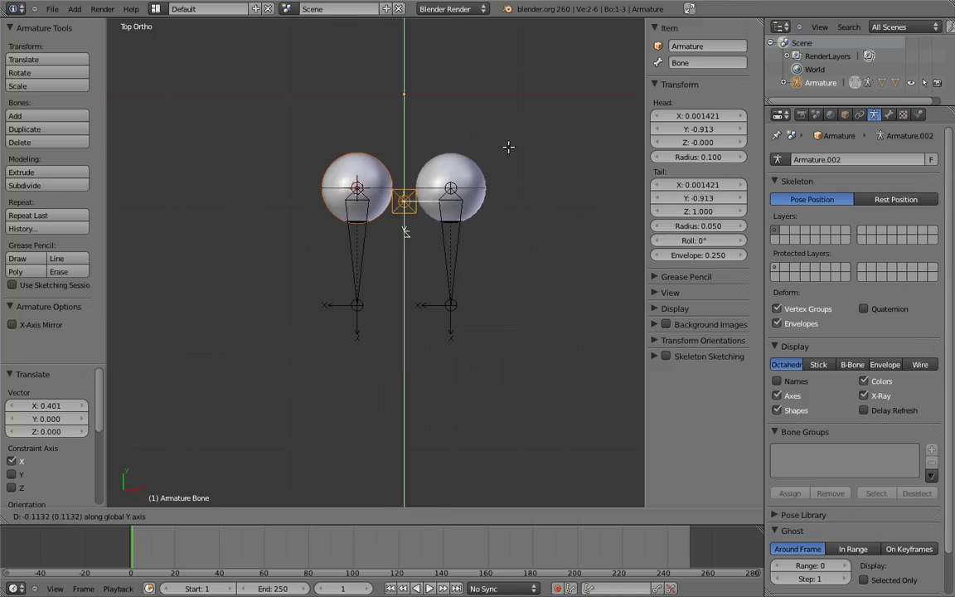
pyautogui.click(488, 378)
pyautogui.press('KP_3')
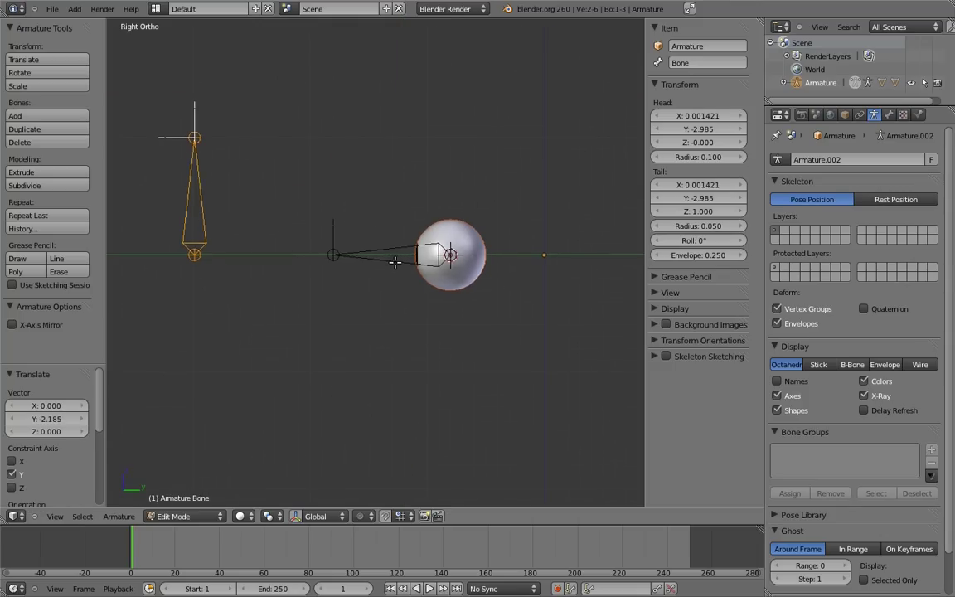
pyautogui.keyDown('shift'); pyautogui.moveTo(395, 262); pyautogui.dragTo(411, 255, button='middle'); pyautogui.keyUp('shift')
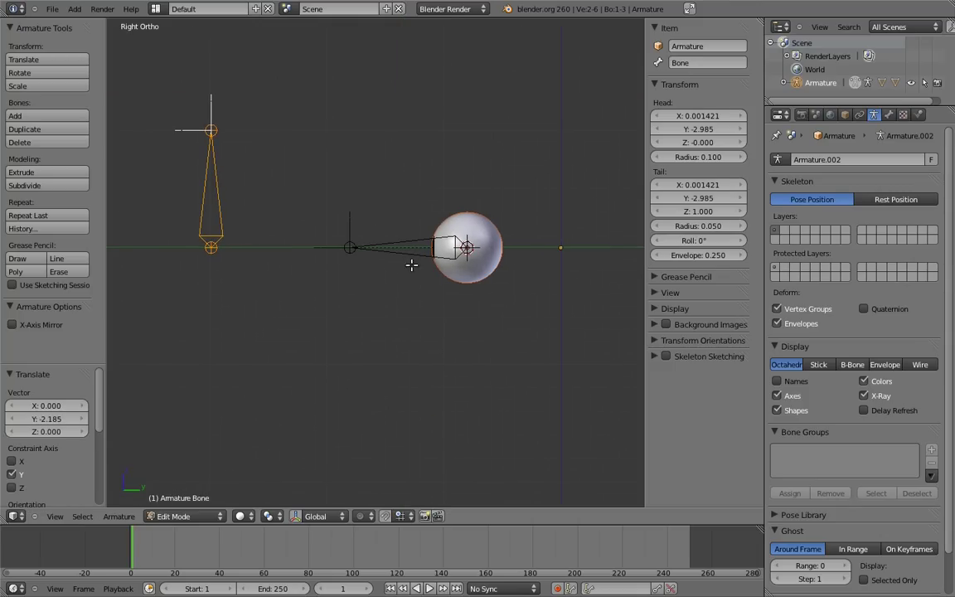
# Step: Name the bone eye_target and switch the armature to Pose Mode
pyautogui.click(684, 61)
pyautogui.write('eye_target')
pyautogui.press('Return')
pyautogui.hotkey('ctrl', 'Tab')
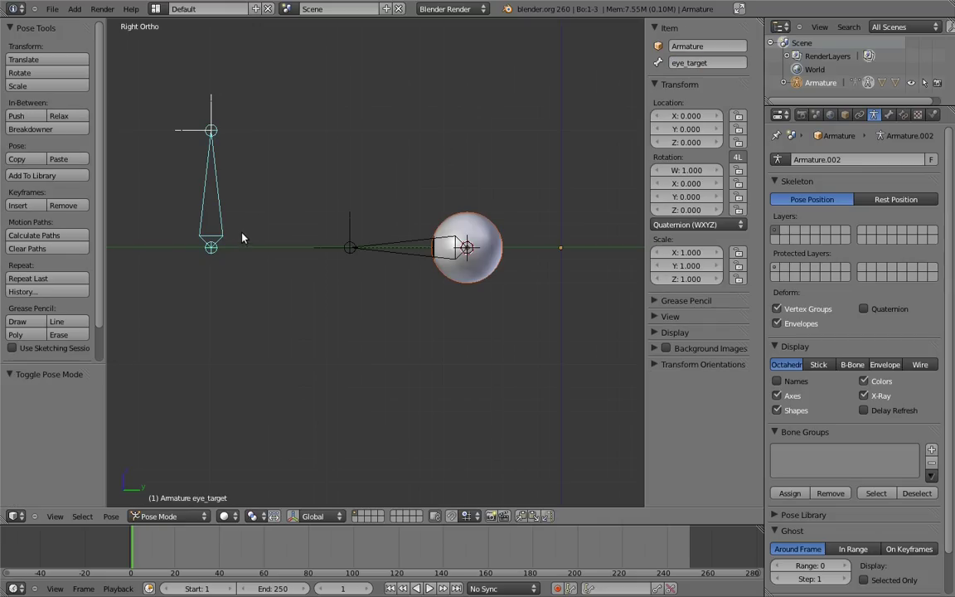
# Step: Give eye.L a Damped Track constraint targeting eye_target and test it by moving the target
pyautogui.moveTo(207, 253); pyautogui.dragTo(272, 307, button='middle')
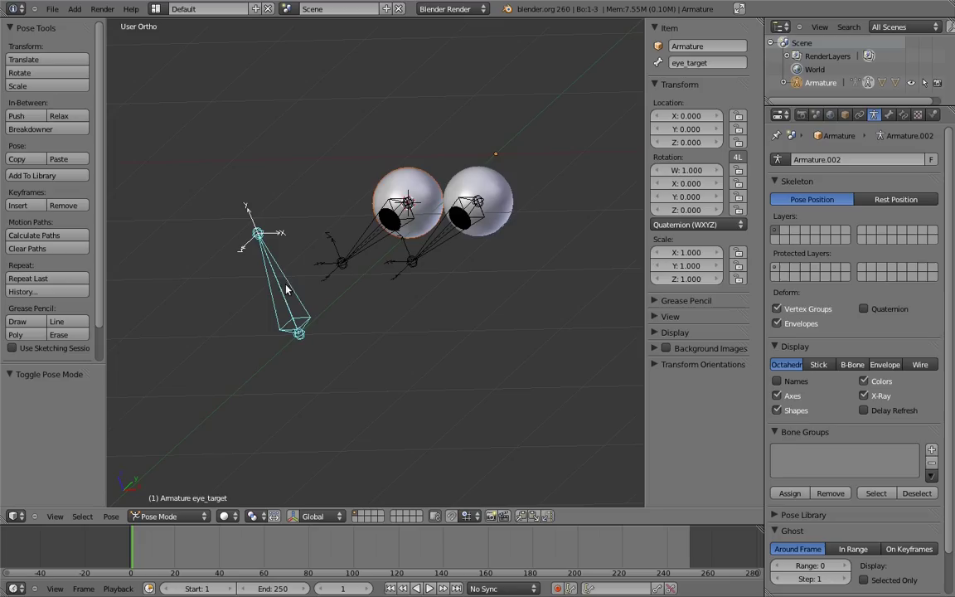
pyautogui.keyDown('shift'); pyautogui.rightClick(431, 247); pyautogui.keyUp('shift')
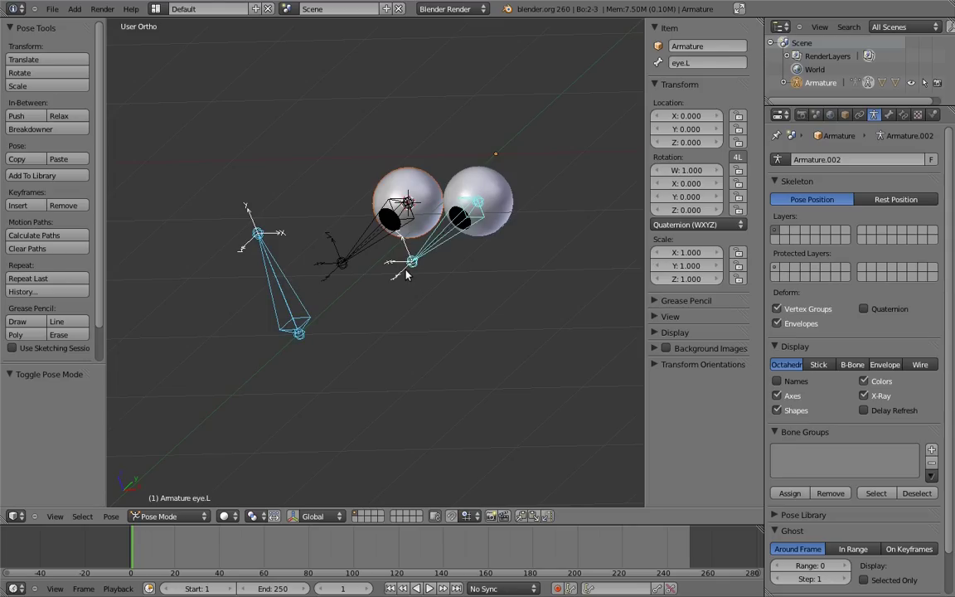
pyautogui.hotkey('ctrl', 'shift', 'c')
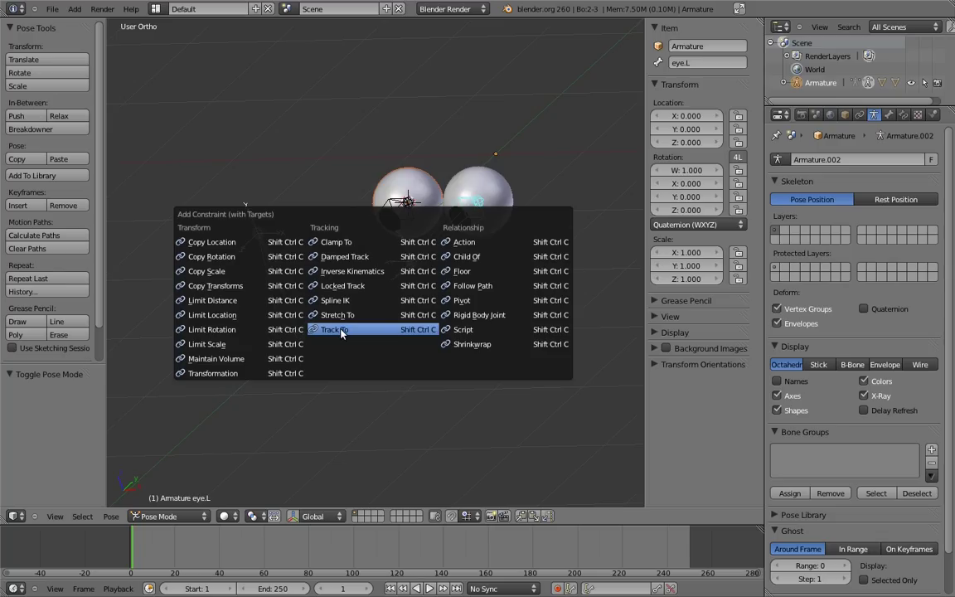
pyautogui.click(336, 257)
pyautogui.press('KP_7')
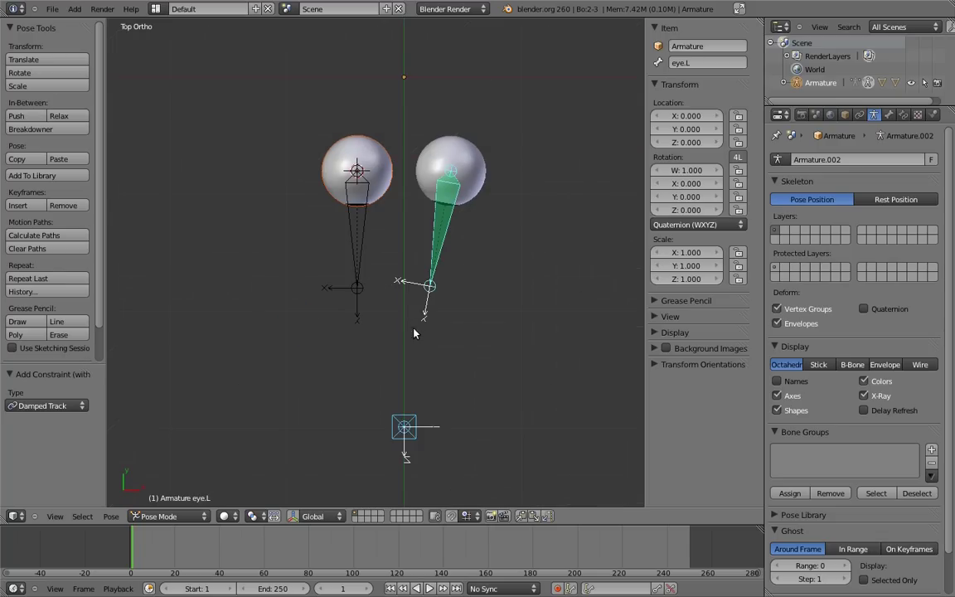
pyautogui.keyDown('shift'); pyautogui.scroll(-2, 420, 315); pyautogui.keyUp('shift')
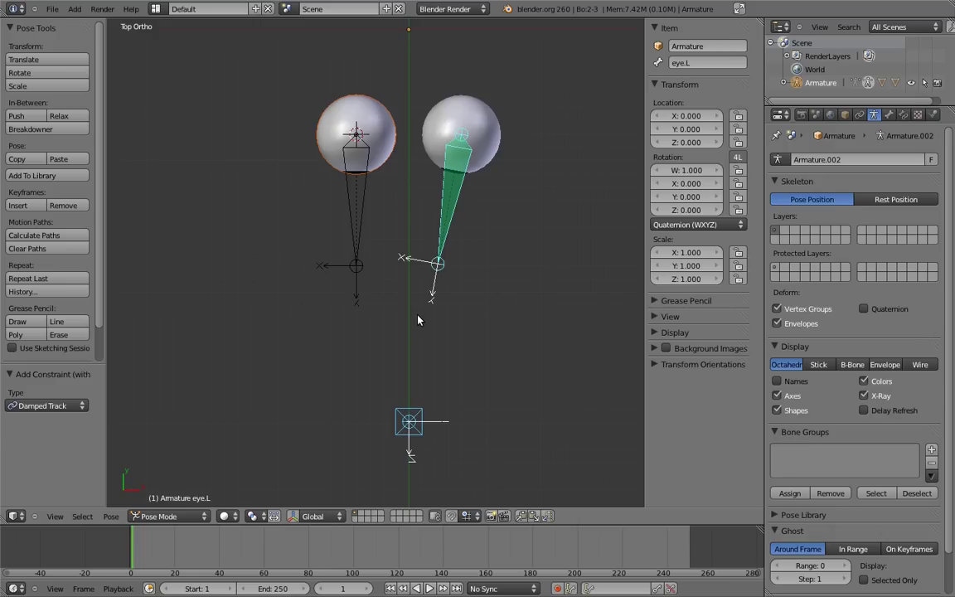
pyautogui.rightClick(409, 422)
pyautogui.press('g')
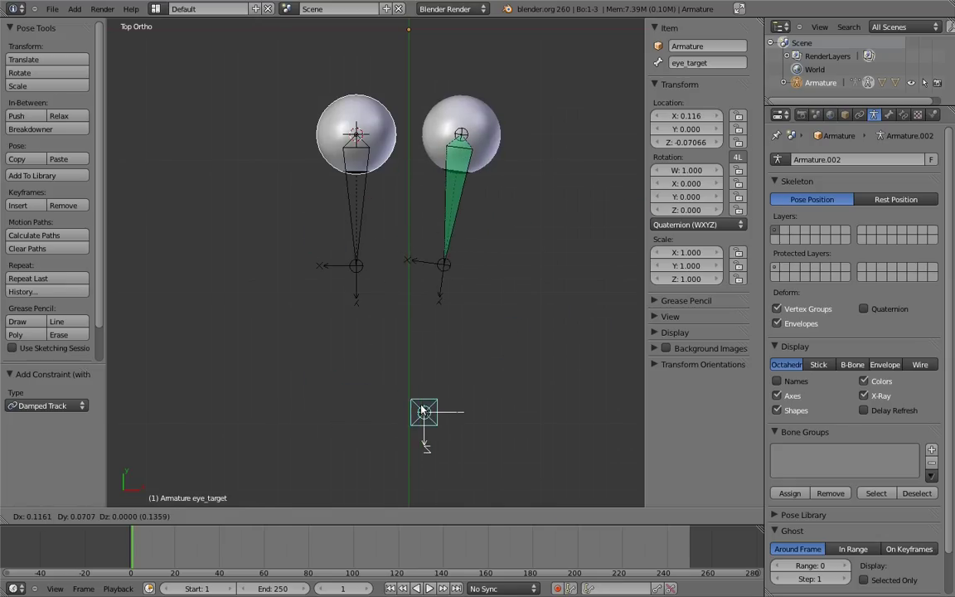
pyautogui.press('Escape')
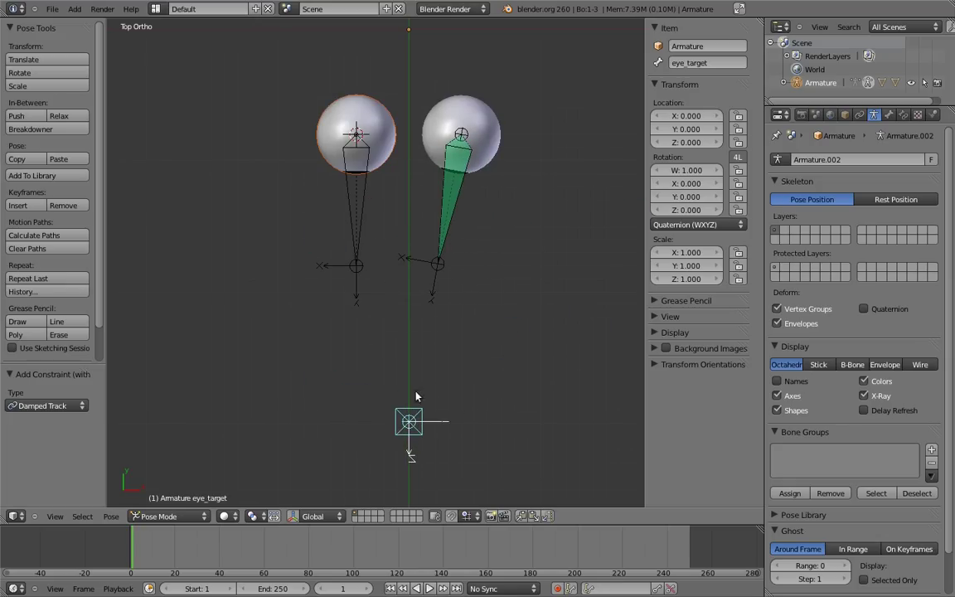
# Step: Give eye.R a Damped Track constraint to eye_target and test that both eyes follow
pyautogui.rightClick(361, 224)
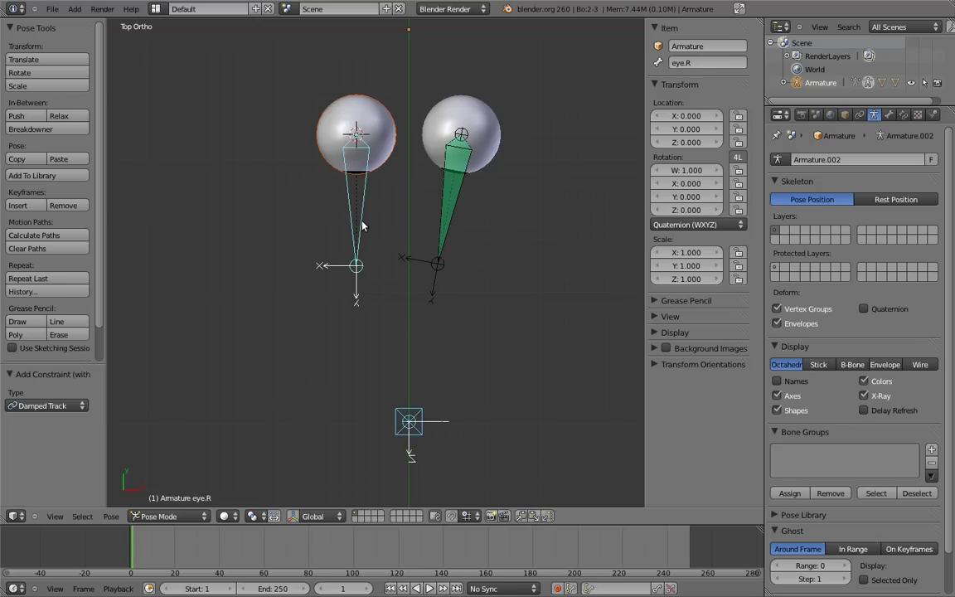
pyautogui.hotkey('shift', 'ctrl', 'c')
pyautogui.click(286, 208)
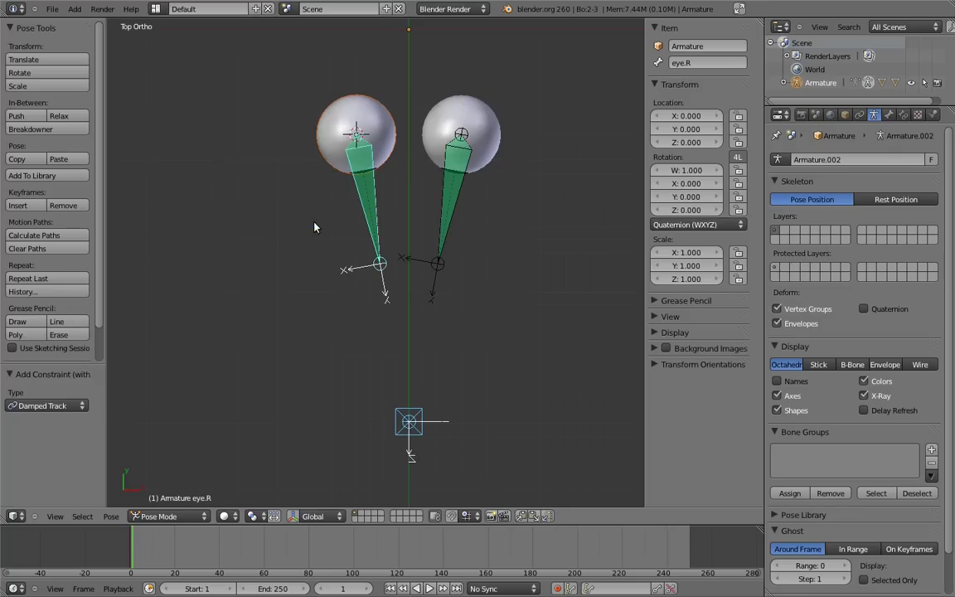
pyautogui.rightClick(421, 418)
pyautogui.press('g')
pyautogui.press('Escape')
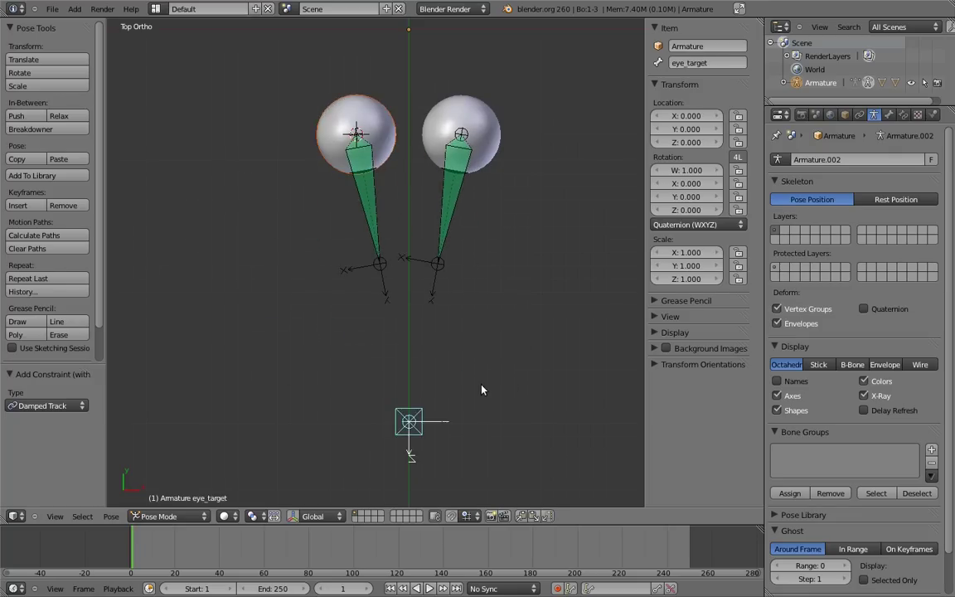
# Step: Check the tracking from the front, then push eye_target far forward along Y
pyautogui.press('KP_1')
pyautogui.press('g')
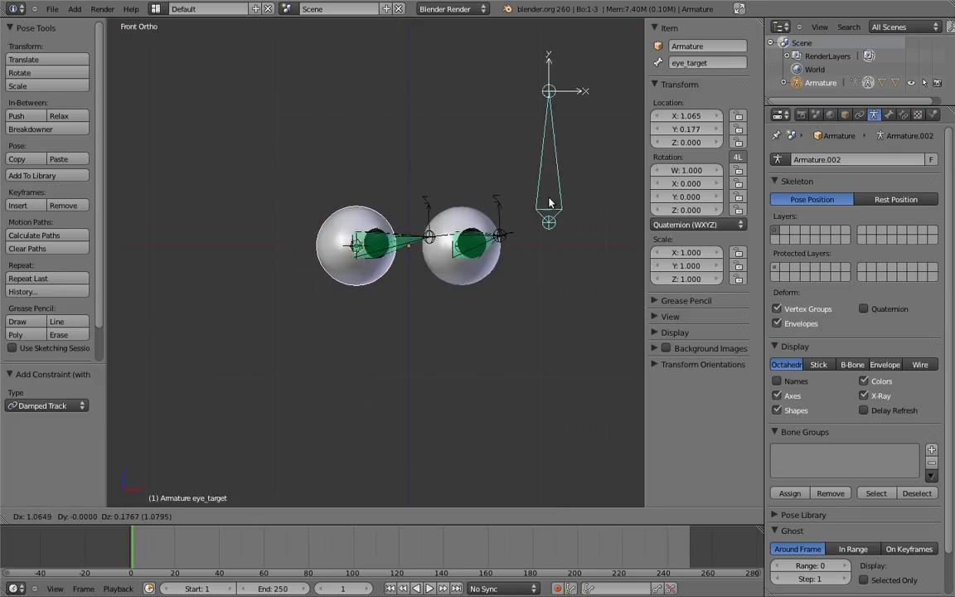
pyautogui.press('Escape')
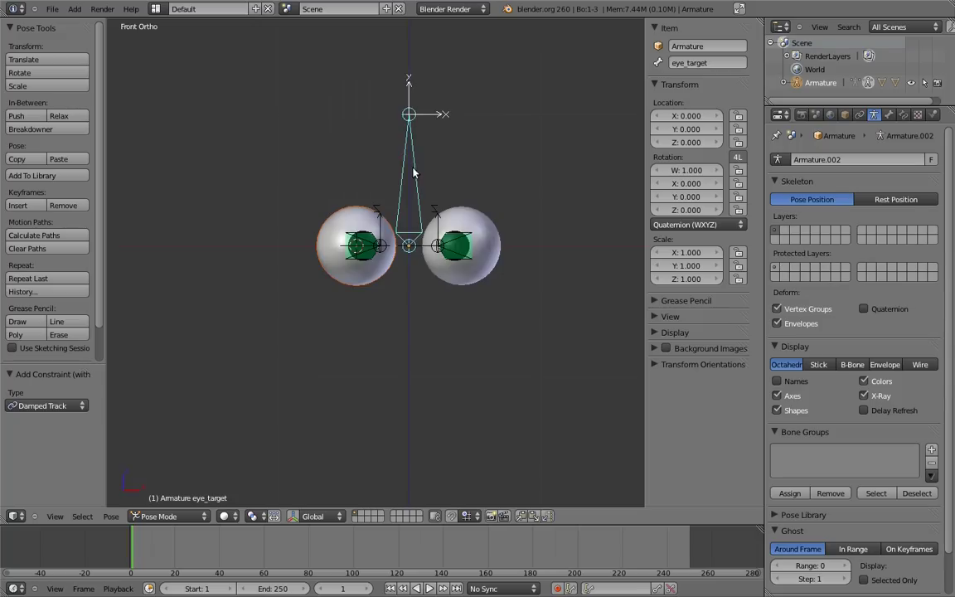
pyautogui.press('KP_7')
pyautogui.scroll(-8, 456, 261)
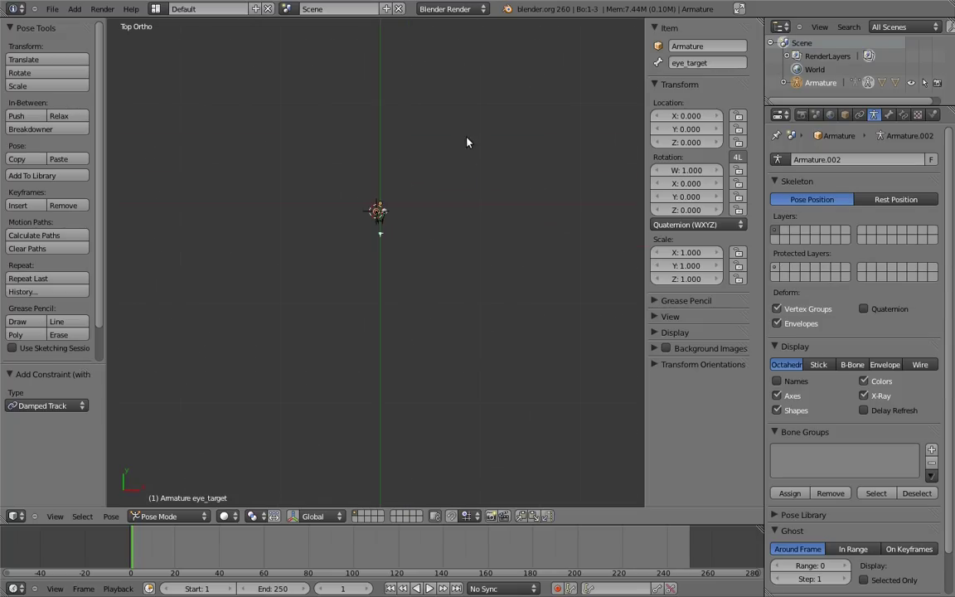
pyautogui.press('g')
pyautogui.press('y')
pyautogui.click(465, 367)
pyautogui.press('g')
pyautogui.press('y')
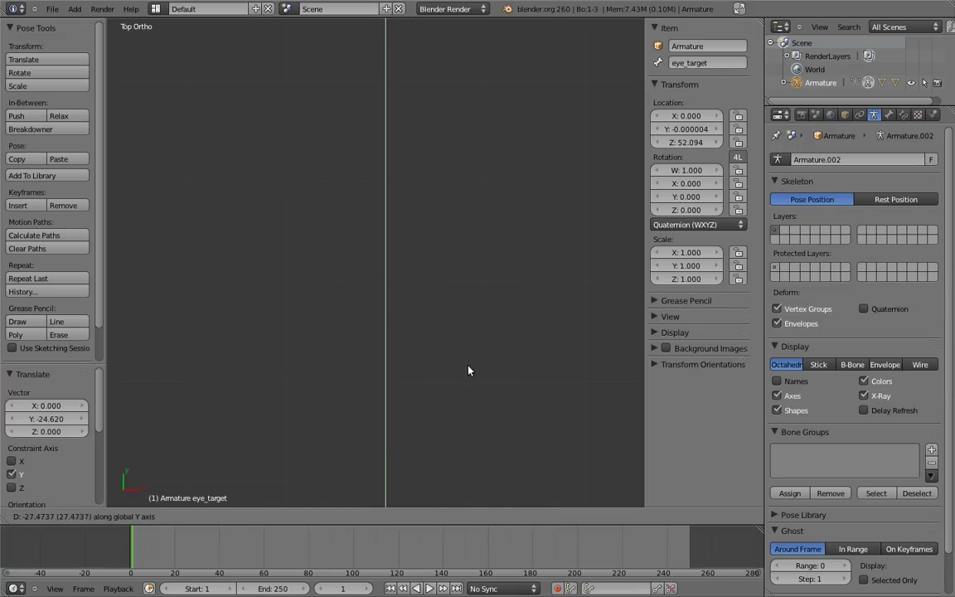
pyautogui.click(471, 366)
# Step: Clear eye_target's location, rotation and scale back to rest and return to the front view
pyautogui.scroll(10, 434, 219)
pyautogui.moveTo(435, 220); pyautogui.dragTo(299, 248, button='middle')
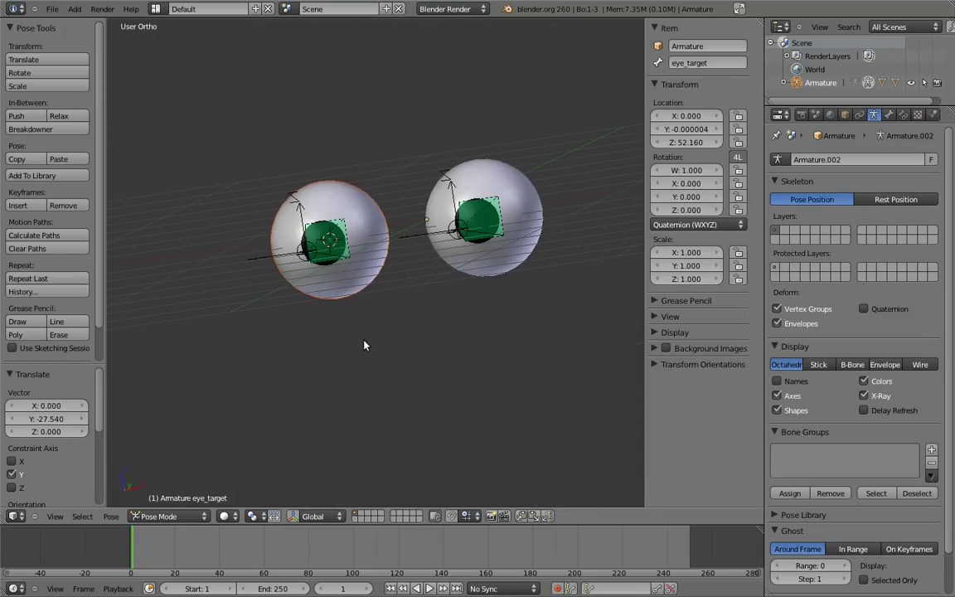
pyautogui.scroll(-8, 362, 249)
pyautogui.scroll(-4, 364, 170)
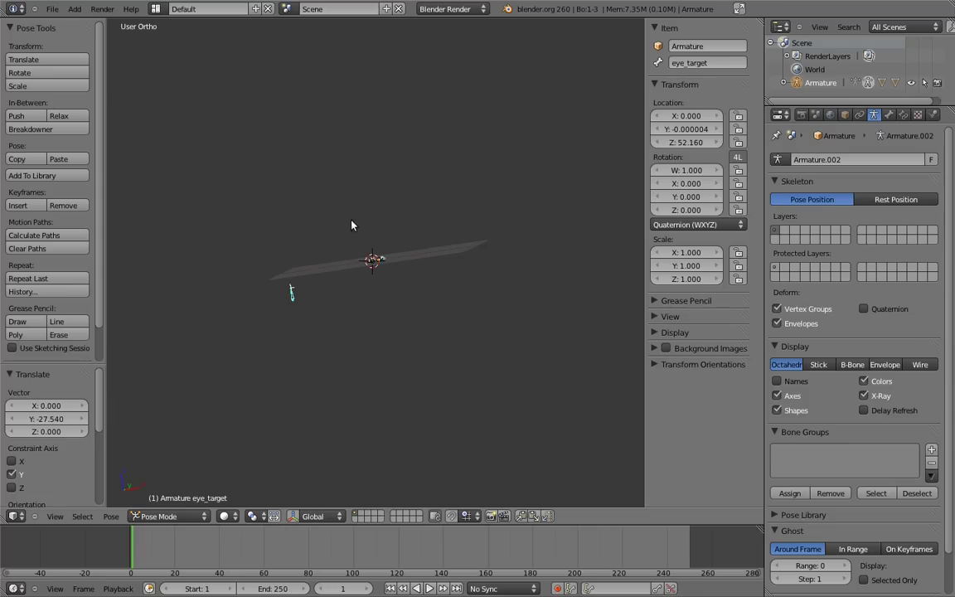
pyautogui.press('g')
pyautogui.press('Escape')
pyautogui.hotkey('alt', 'r')
pyautogui.hotkey('alt', 'g')
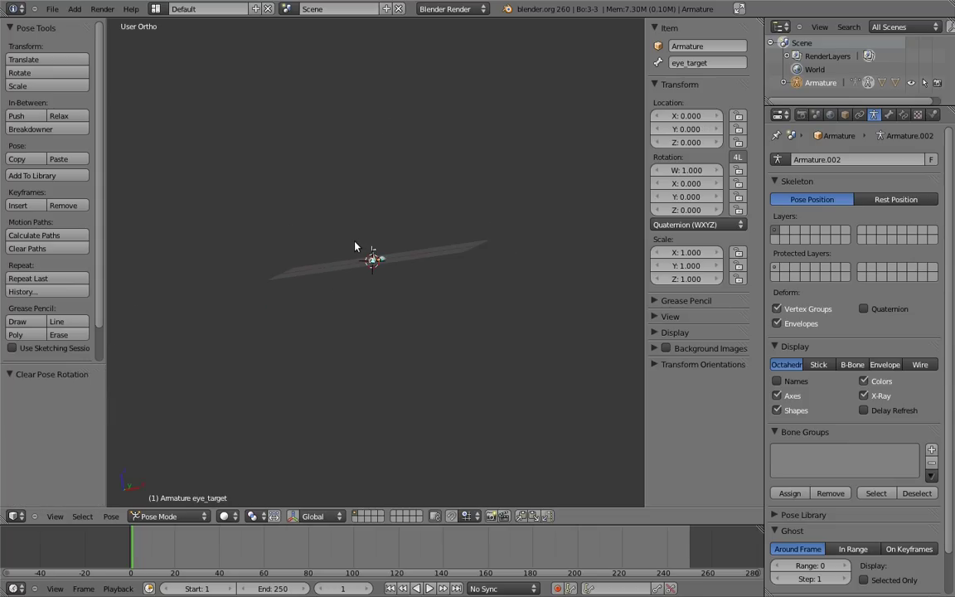
pyautogui.hotkey('alt', 's')
pyautogui.scroll(2, 368, 259)
pyautogui.scroll(3, 364, 260)
pyautogui.press('KP_1')
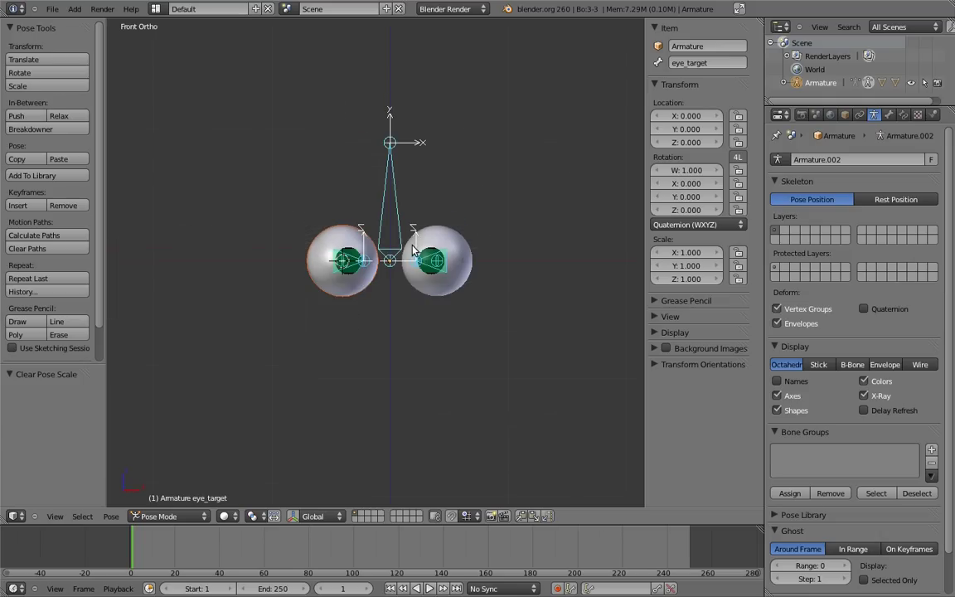
pyautogui.scroll(1, 412, 268)
pyautogui.scroll(1, 412, 268)
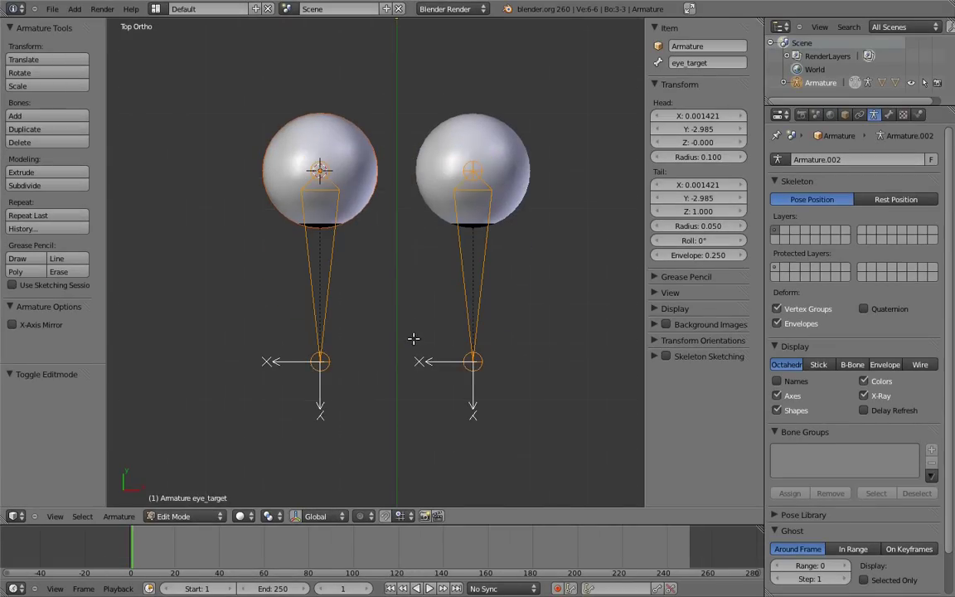
# Step: Duplicate eye_target twice along X, placing one copy in front of each eye
pyautogui.keyDown('shift'); pyautogui.moveTo(413, 339); pyautogui.dragTo(428, 107, button='middle'); pyautogui.keyUp('shift')
pyautogui.scroll(-2, 414, 315)
pyautogui.rightClick(412, 316)
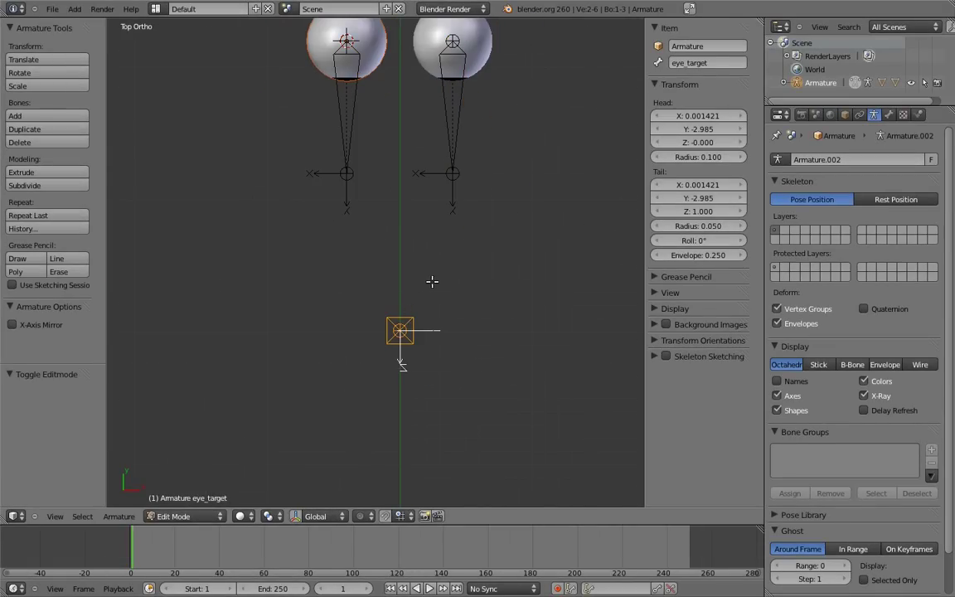
pyautogui.hotkey('shift', 'd')
pyautogui.press('x')
pyautogui.click(480, 290)
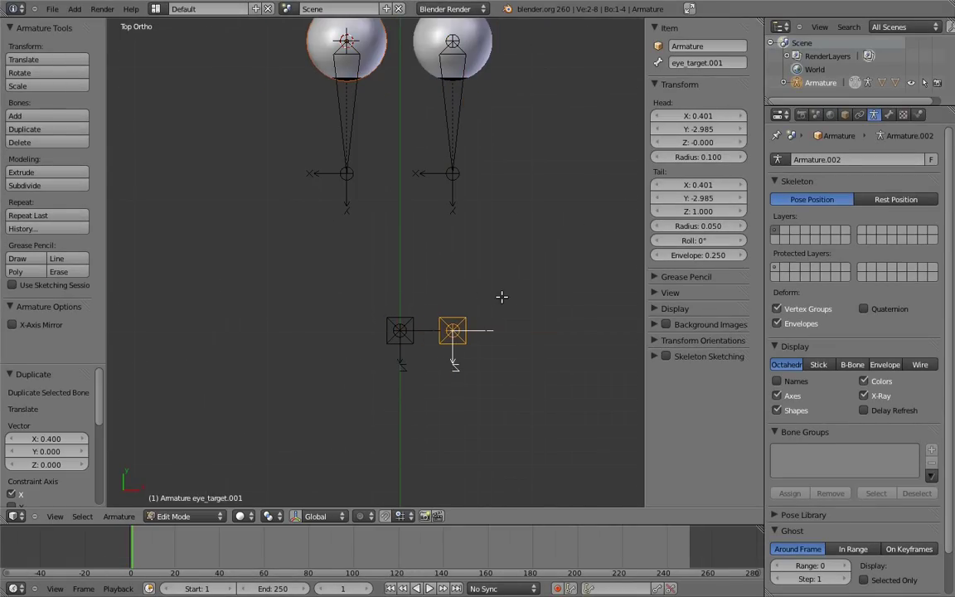
pyautogui.hotkey('shift', 'd')
pyautogui.press('x')
pyautogui.click(347, 360)
# Step: In front view, shorten both new target bones by moving their tails down along Z
pyautogui.press('KP_1')
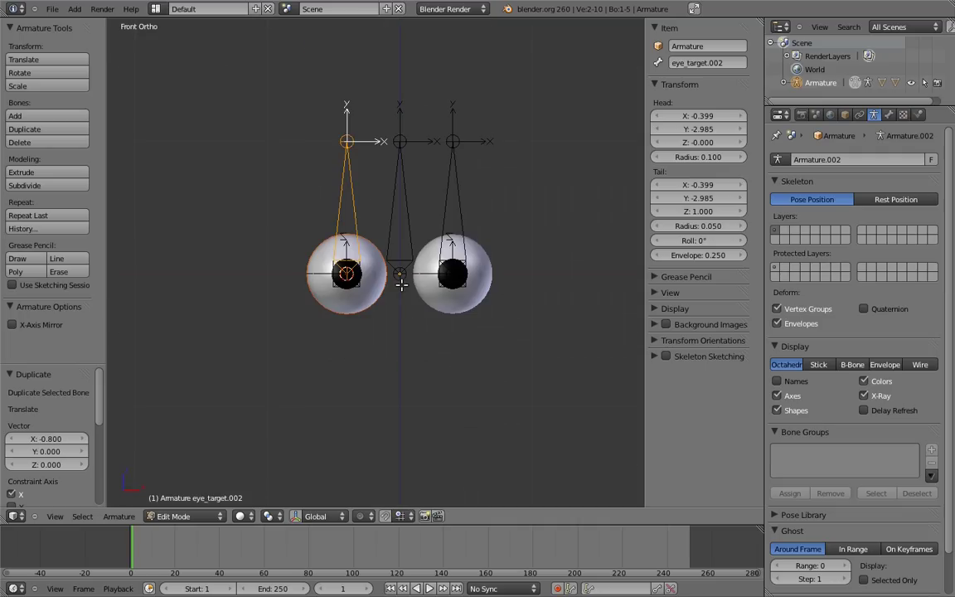
pyautogui.rightClick(452, 141)
pyautogui.keyDown('shift'); pyautogui.rightClick(347, 141); pyautogui.keyUp('shift')
pyautogui.press('g')
pyautogui.press('z')
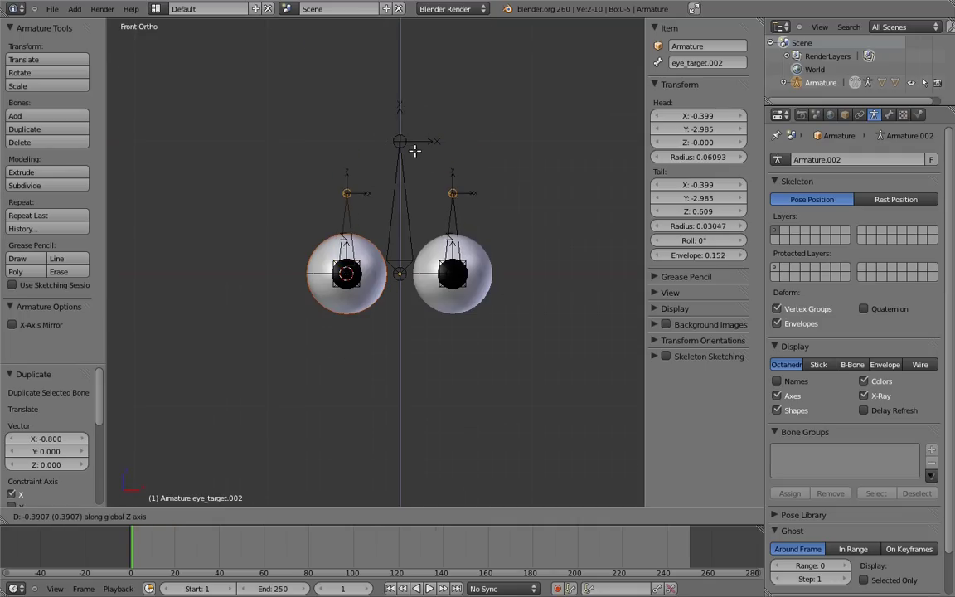
pyautogui.click(415, 151)
# Step: Parent both small target bones to eye_target with Keep Offset
pyautogui.rightClick(458, 214)
pyautogui.keyDown('shift'); pyautogui.rightClick(350, 209); pyautogui.keyUp('shift')
pyautogui.keyDown('shift'); pyautogui.rightClick(390, 200); pyautogui.keyUp('shift')
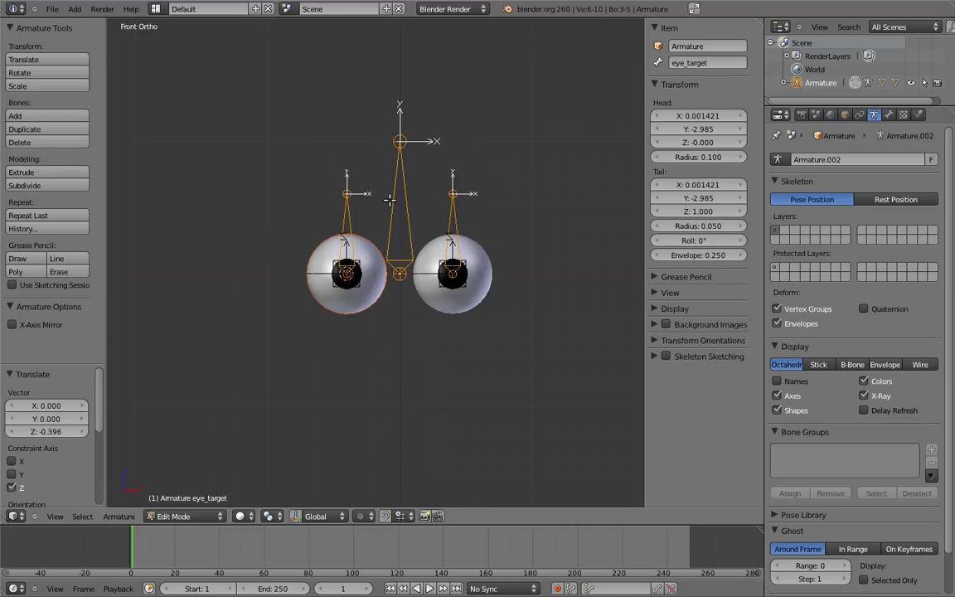
pyautogui.hotkey('ctrl', 'p')
pyautogui.click(387, 202)
# Step: In Pose Mode, delete the old Damped Track constraints on eye.L and eye.R
pyautogui.hotkey('ctrl', 'Tab')
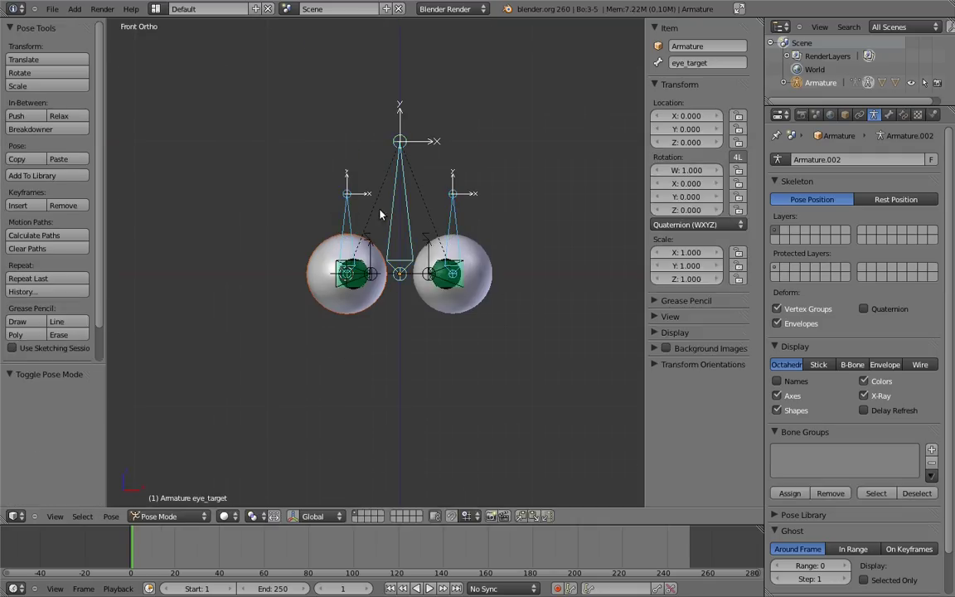
pyautogui.moveTo(403, 202); pyautogui.dragTo(432, 290, button='middle')
pyautogui.rightClick(503, 116)
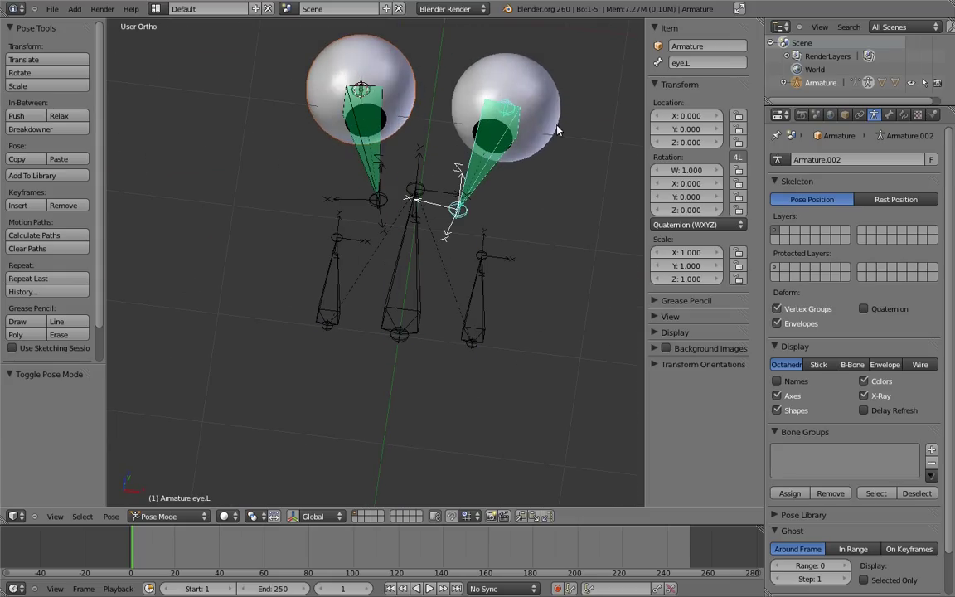
pyautogui.click(918, 114)
pyautogui.click(930, 194)
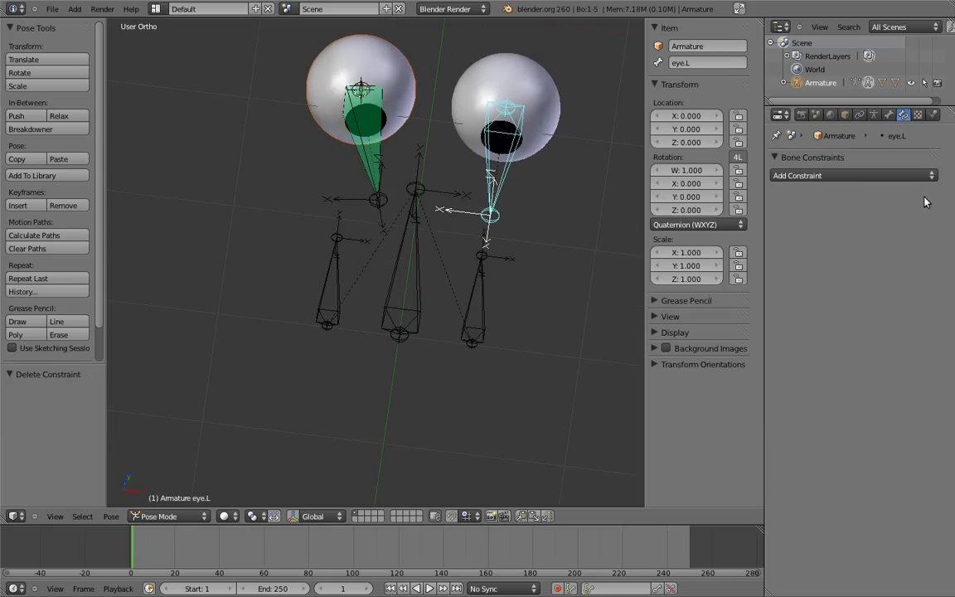
pyautogui.rightClick(346, 135)
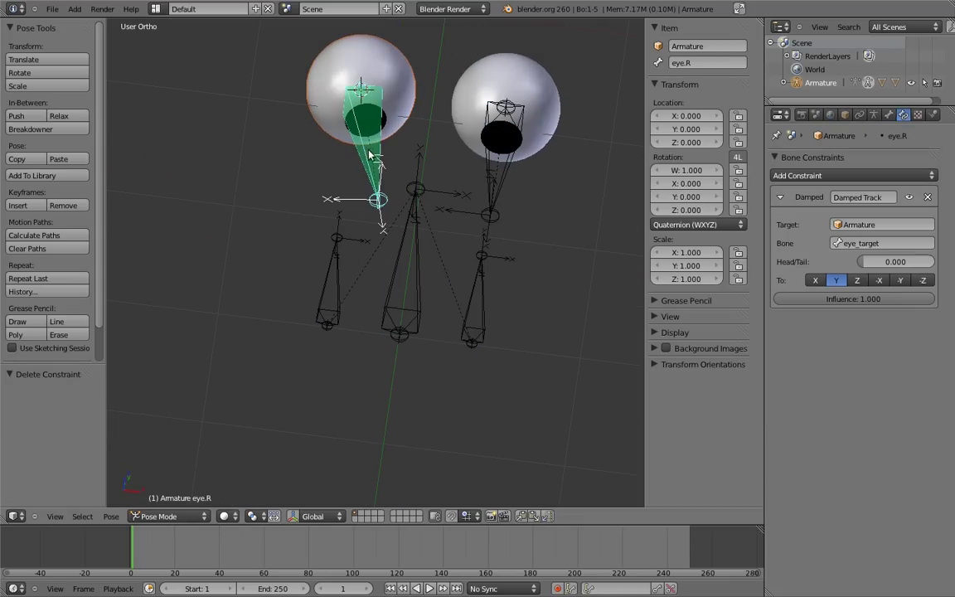
pyautogui.click(931, 194)
# Step: Add Damped Track constraints so eye.L and eye.R each aim at their own target bone
pyautogui.moveTo(477, 293); pyautogui.dragTo(469, 330, button='middle')
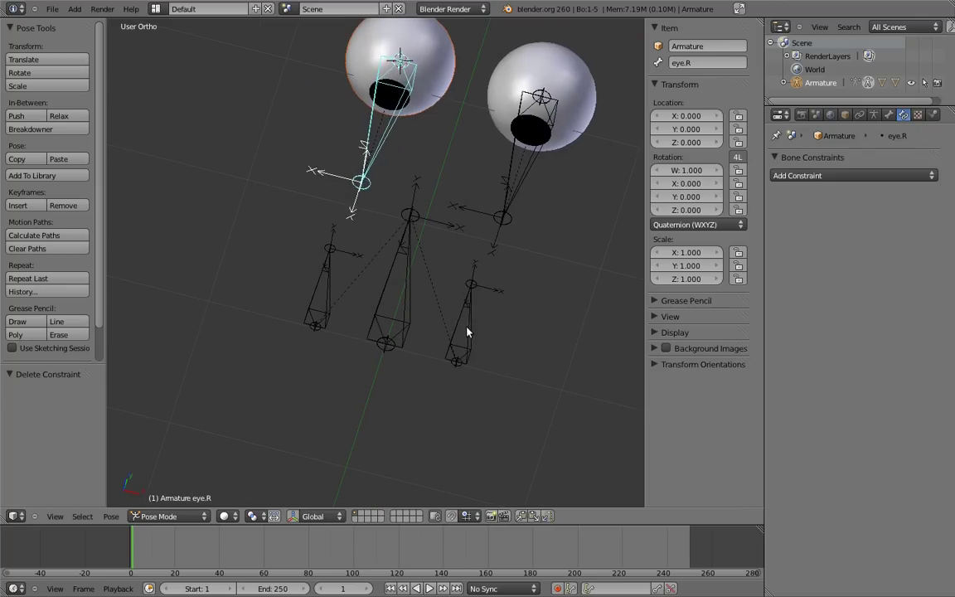
pyautogui.rightClick(469, 330)
pyautogui.keyDown('shift'); pyautogui.rightClick(517, 205); pyautogui.keyUp('shift')
pyautogui.hotkey('shift', 'ctrl', 'c')
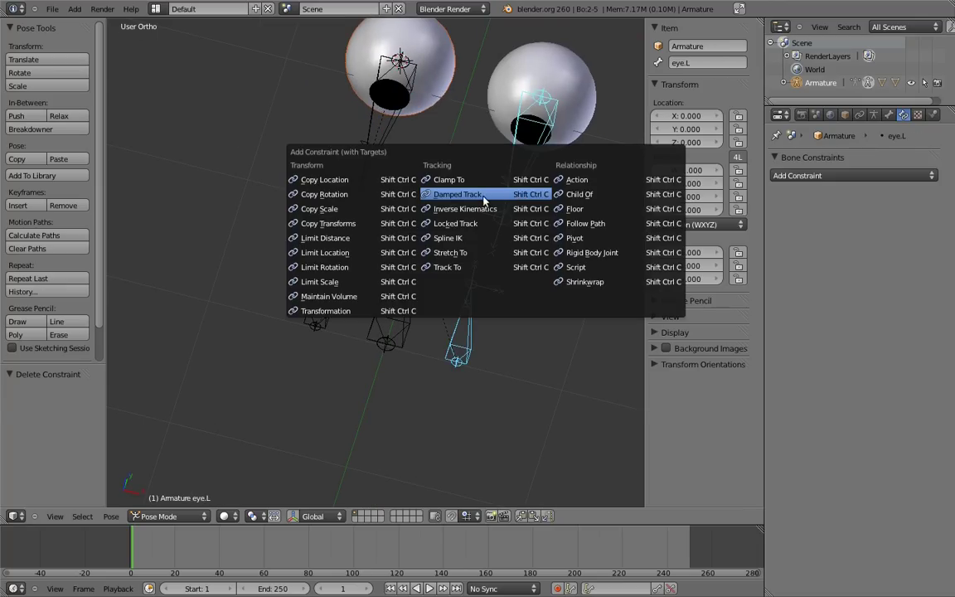
pyautogui.click(519, 195)
pyautogui.moveTo(368, 181); pyautogui.dragTo(310, 288, button='middle')
pyautogui.rightClick(340, 319)
pyautogui.keyDown('shift'); pyautogui.rightClick(377, 218); pyautogui.keyUp('shift')
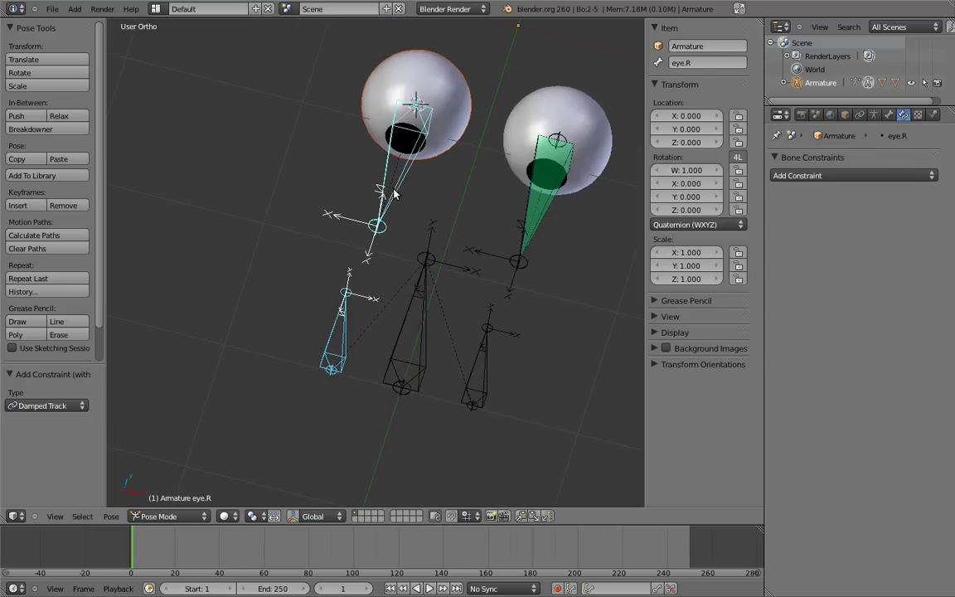
pyautogui.hotkey('shift', 'ctrl', 'c')
pyautogui.click(389, 190)
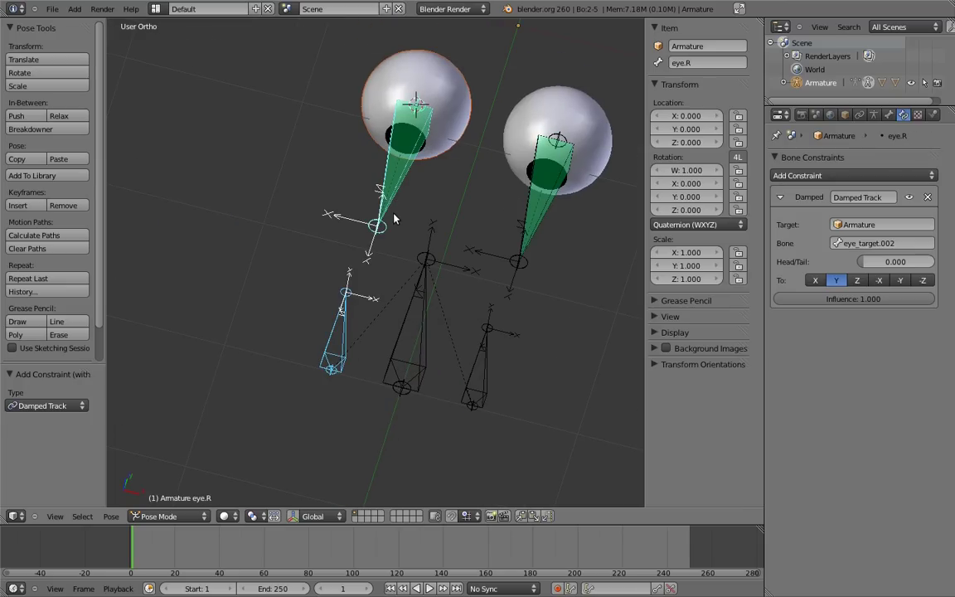
# Step: In top view, move eye_target forward along Y and check that the eyes follow
pyautogui.rightClick(432, 331)
pyautogui.press('KP_7')
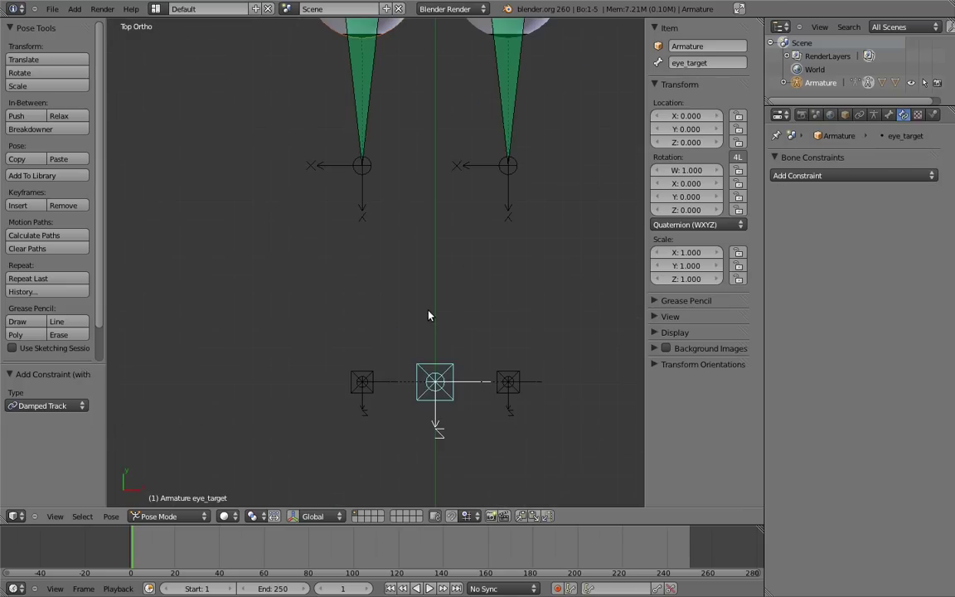
pyautogui.scroll(-2, 435, 300)
pyautogui.press('g')
pyautogui.press('y')
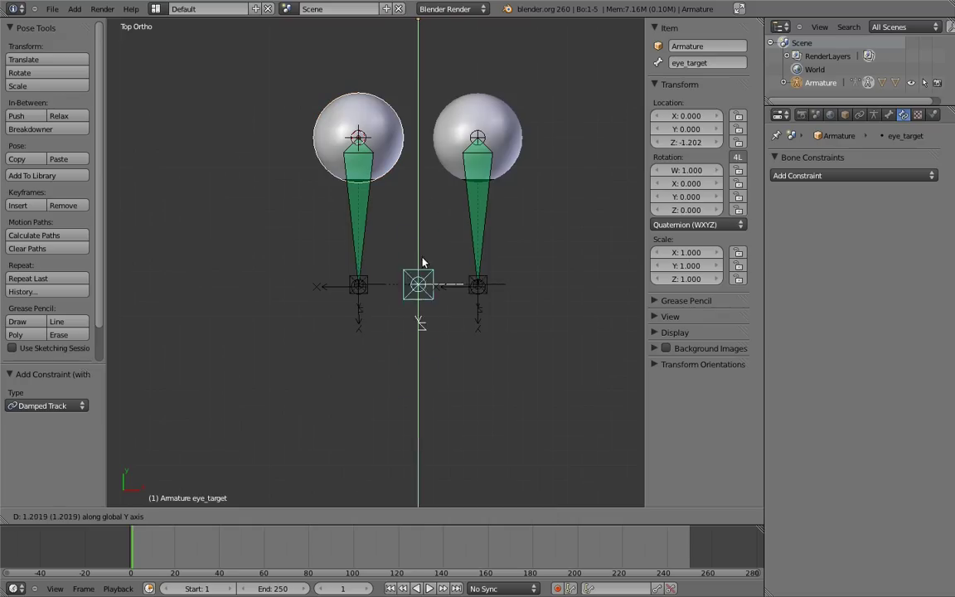
pyautogui.click(427, 232)
pyautogui.press('g')
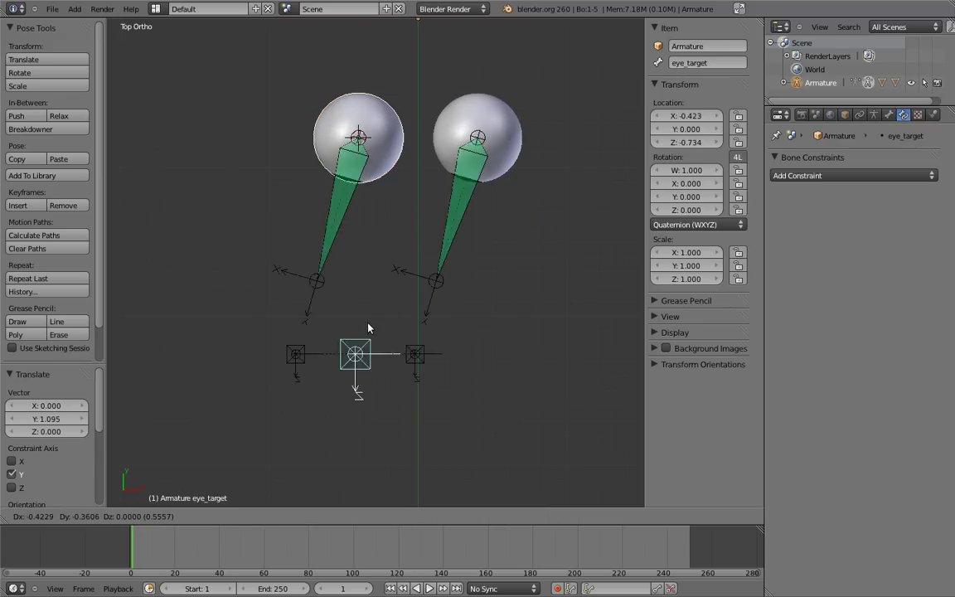
pyautogui.press('Escape')
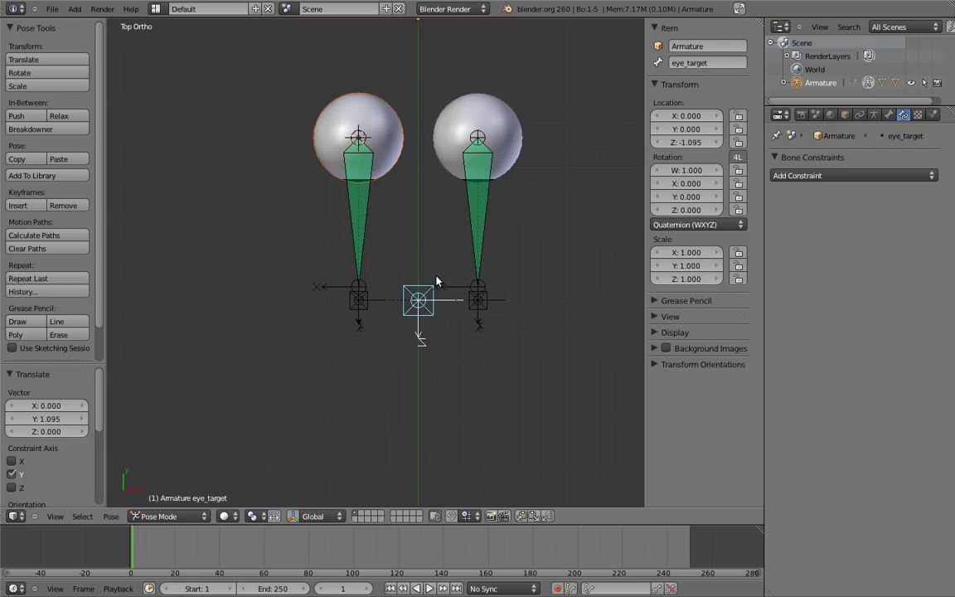
# Step: Rotate the eye.R bone by hand
pyautogui.scroll(-1, 452, 241)
pyautogui.keyDown('shift'); pyautogui.moveTo(452, 241); pyautogui.dragTo(462, 309, button='middle'); pyautogui.keyUp('shift')
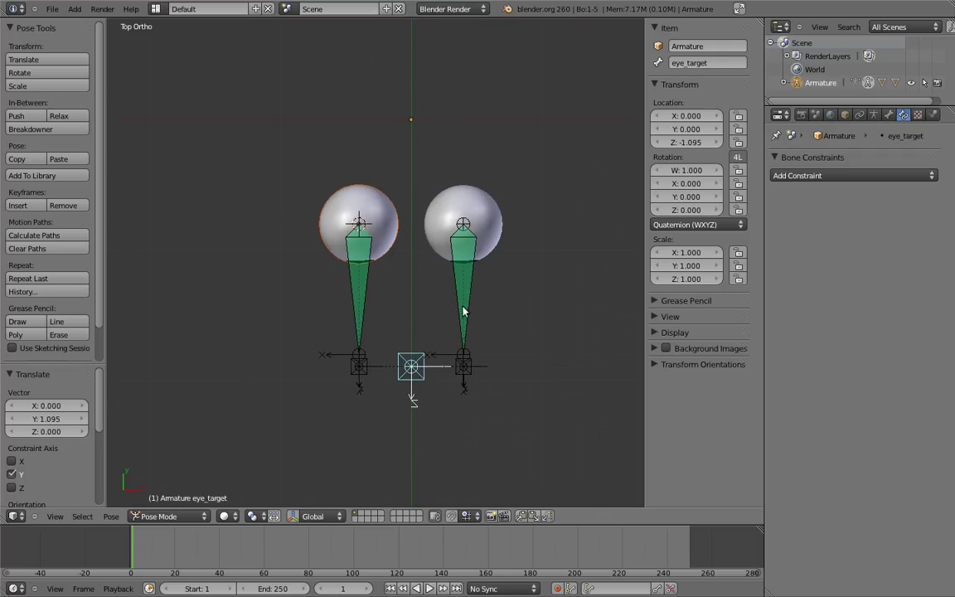
pyautogui.rightClick(357, 253)
pyautogui.press('r')
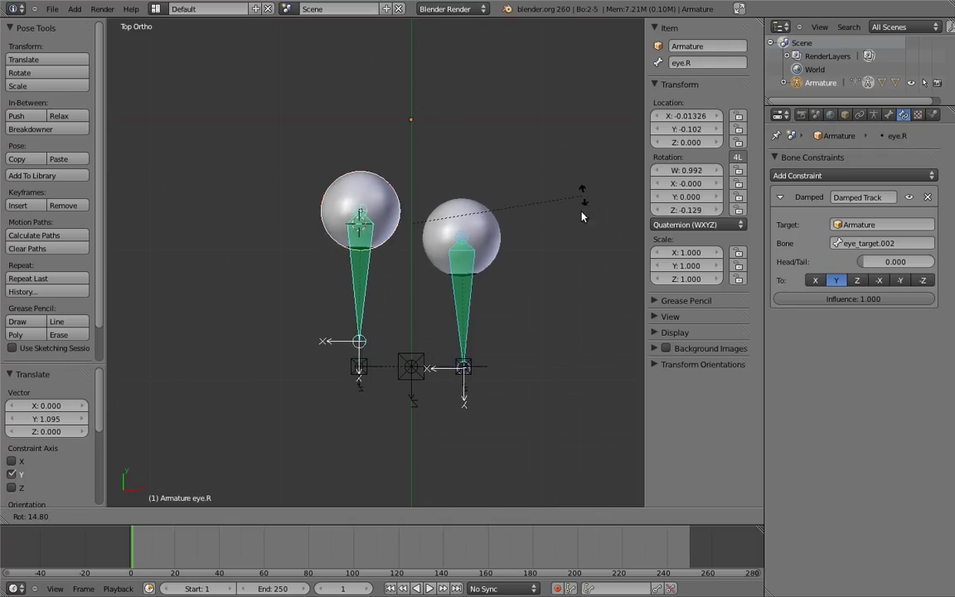
pyautogui.click(409, 291)
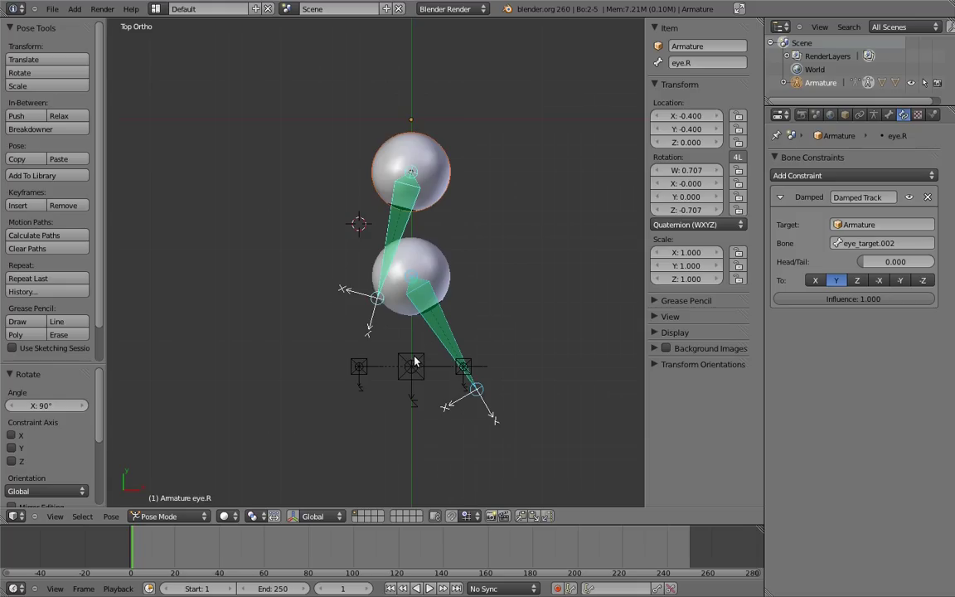
# Step: Move eye_target to the left of the eyes and rotate it about 91°
pyautogui.moveTo(412, 362); pyautogui.dragTo(282, 233, button='right')
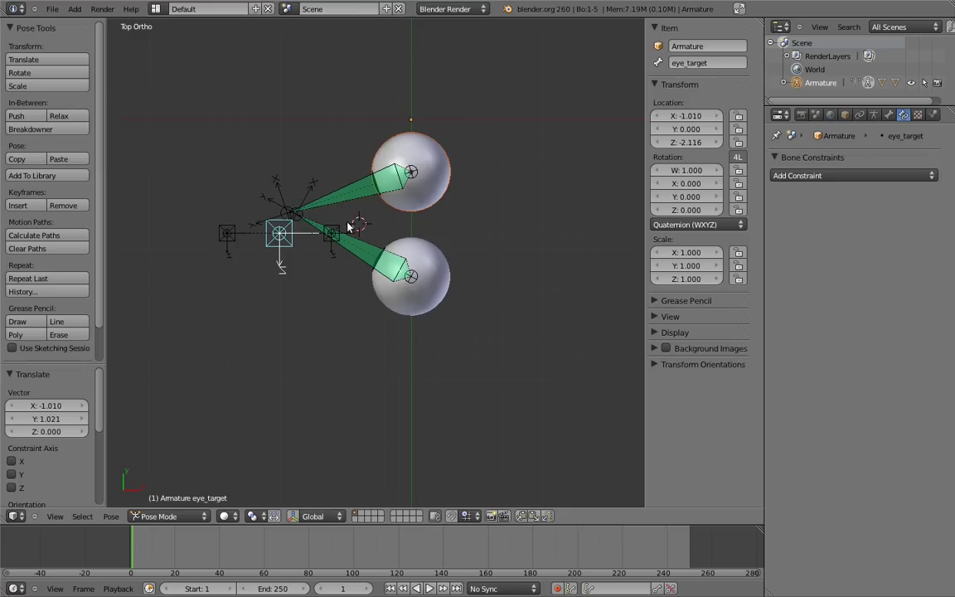
pyautogui.press('r')
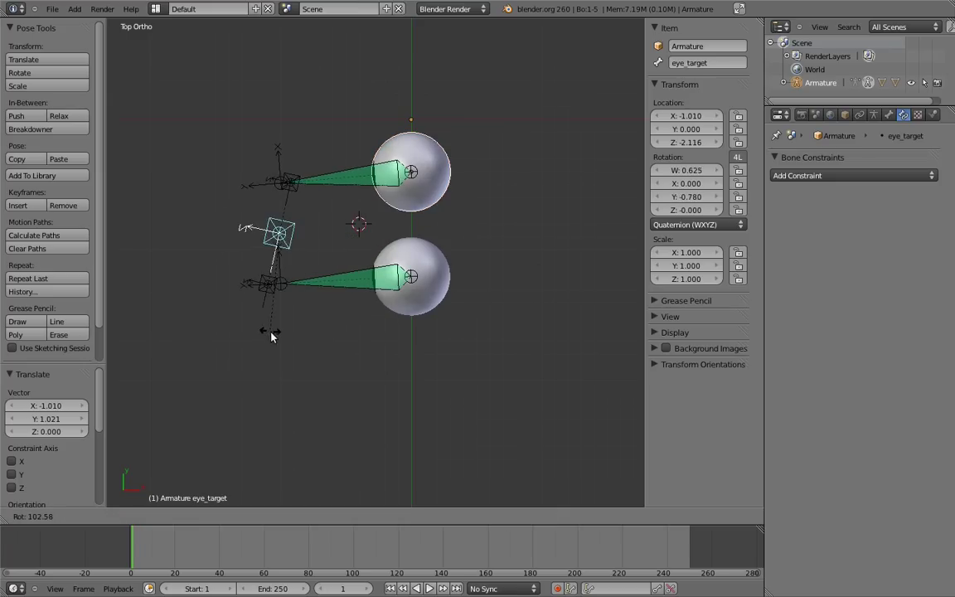
pyautogui.click(292, 345)
pyautogui.press('g')
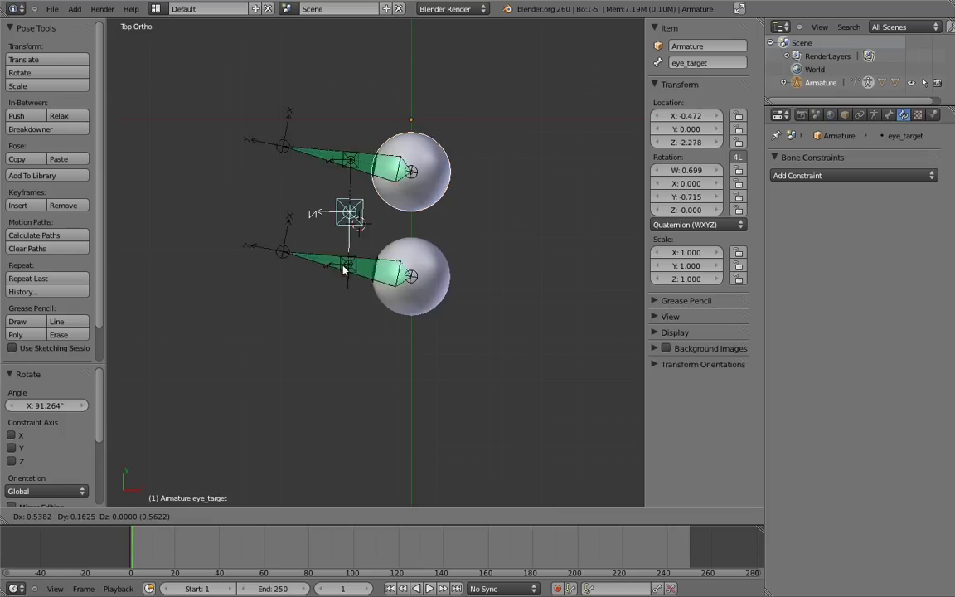
pyautogui.rightClick(307, 303)
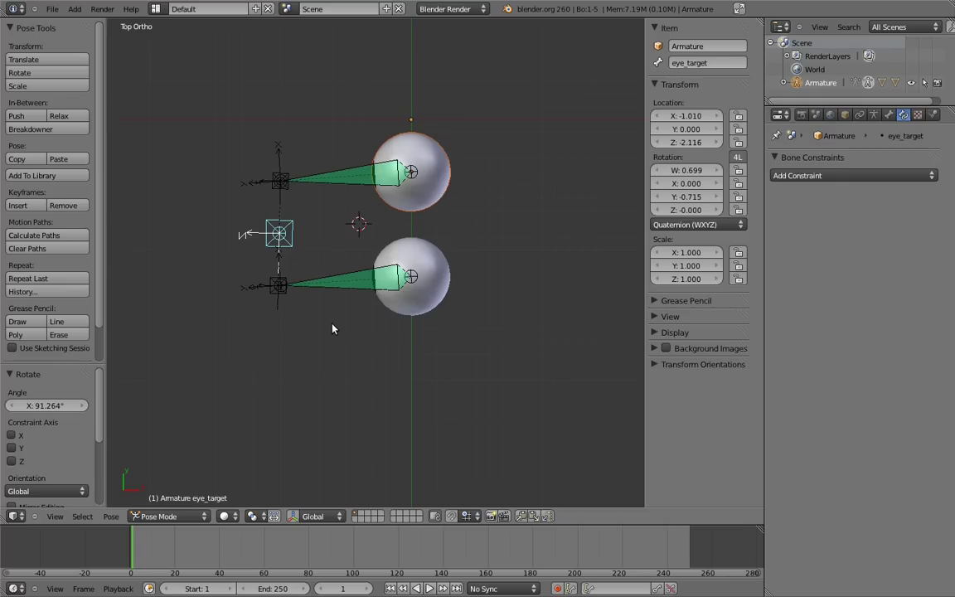
# Step: Select all bones, clear their pose rotation and location, then deselect them
pyautogui.press('a')
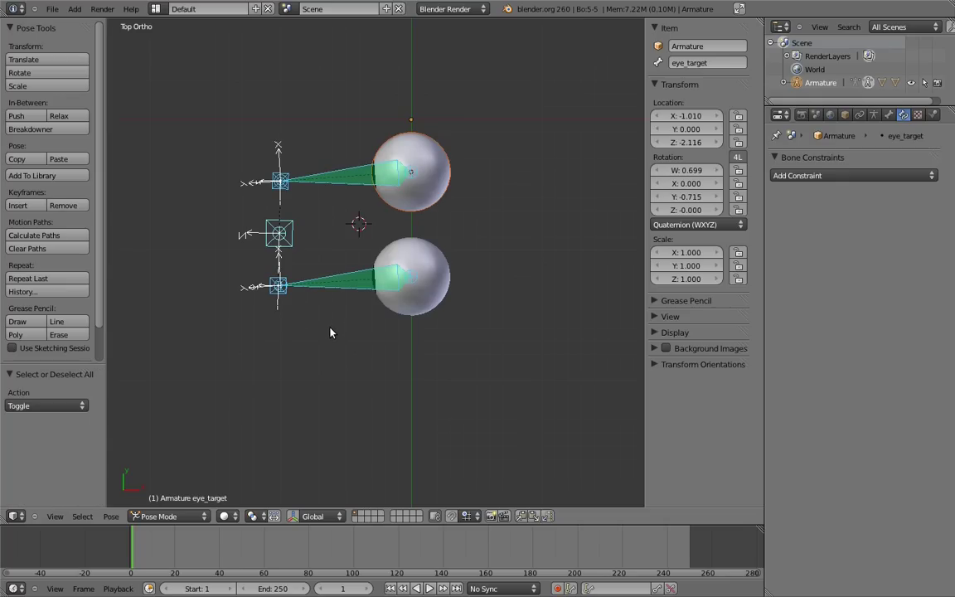
pyautogui.hotkey('alt', 'r')
pyautogui.hotkey('alt', 'g')
pyautogui.press('a')
pyautogui.keyDown('shift'); pyautogui.moveTo(334, 330); pyautogui.dragTo(339, 253, button='middle'); pyautogui.keyUp('shift')
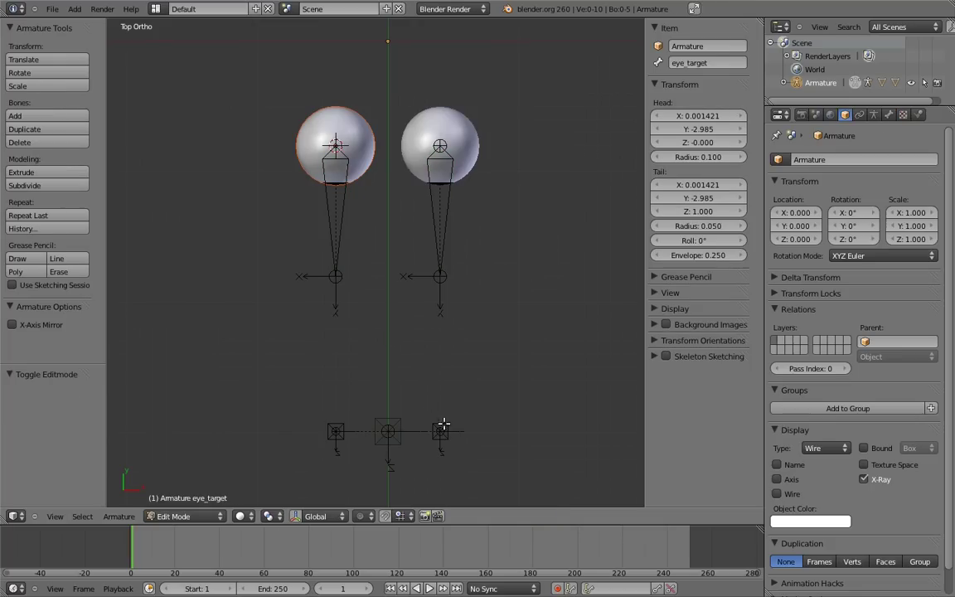
# Step: Delete the two per-eye target bones
pyautogui.rightClick(440, 430)
pyautogui.keyDown('shift'); pyautogui.rightClick(336, 428); pyautogui.keyUp('shift')
pyautogui.press('x')
pyautogui.click(340, 422)
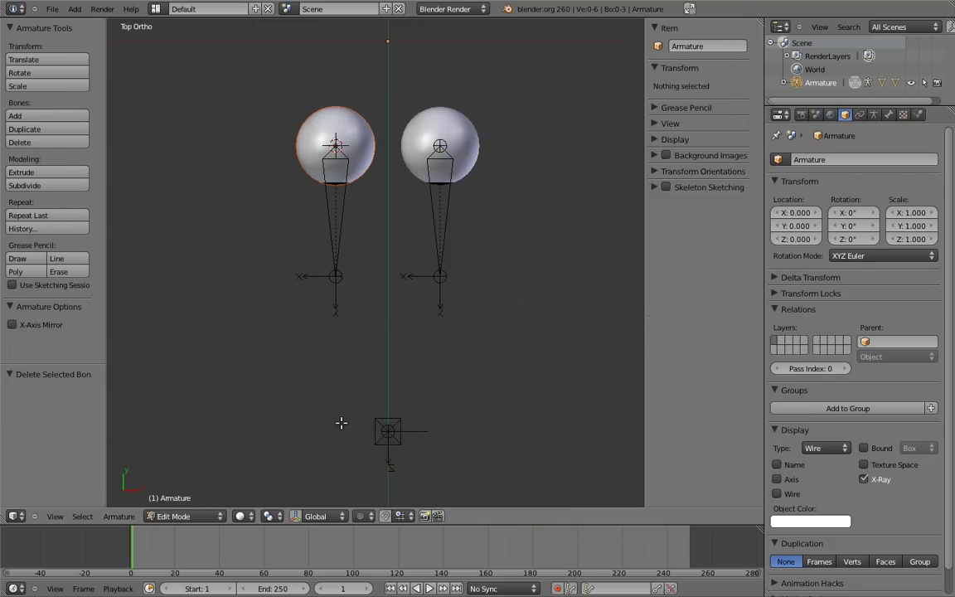
# Step: In Pose Mode, remove the Damped Track constraints from eye.L and eye.R
pyautogui.press('Tab')
pyautogui.rightClick(442, 232)
pyautogui.click(903, 114)
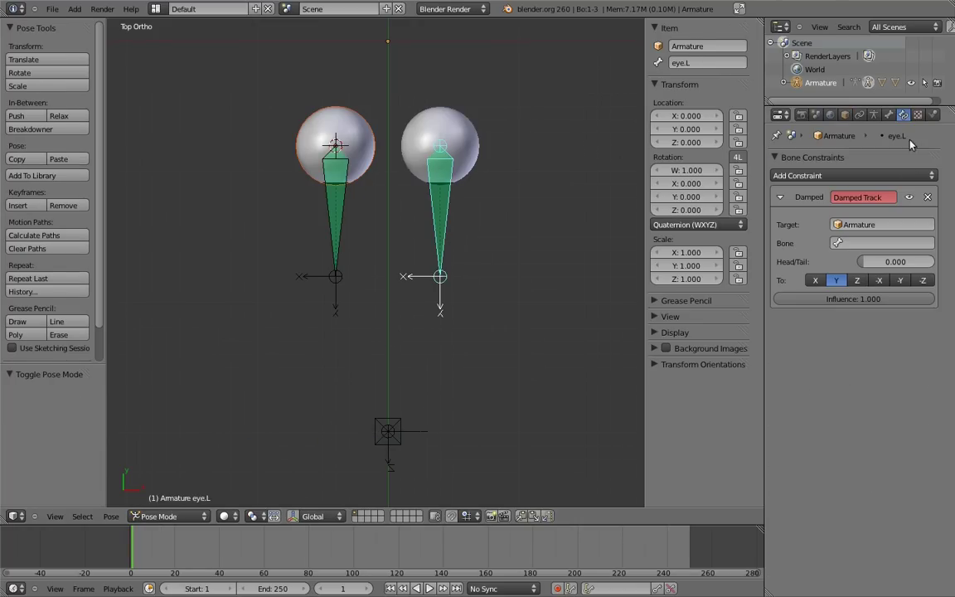
pyautogui.click(927, 196)
pyautogui.rightClick(337, 225)
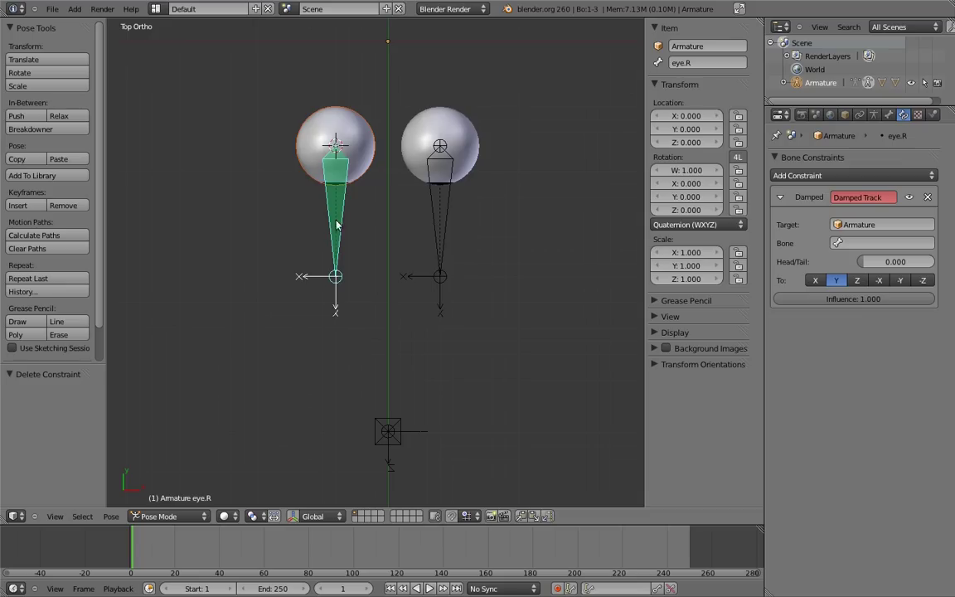
pyautogui.click(927, 197)
# Step: In Edit Mode, duplicate eye.L along X to the centre between the eyes and begin renaming it
pyautogui.press('Tab')
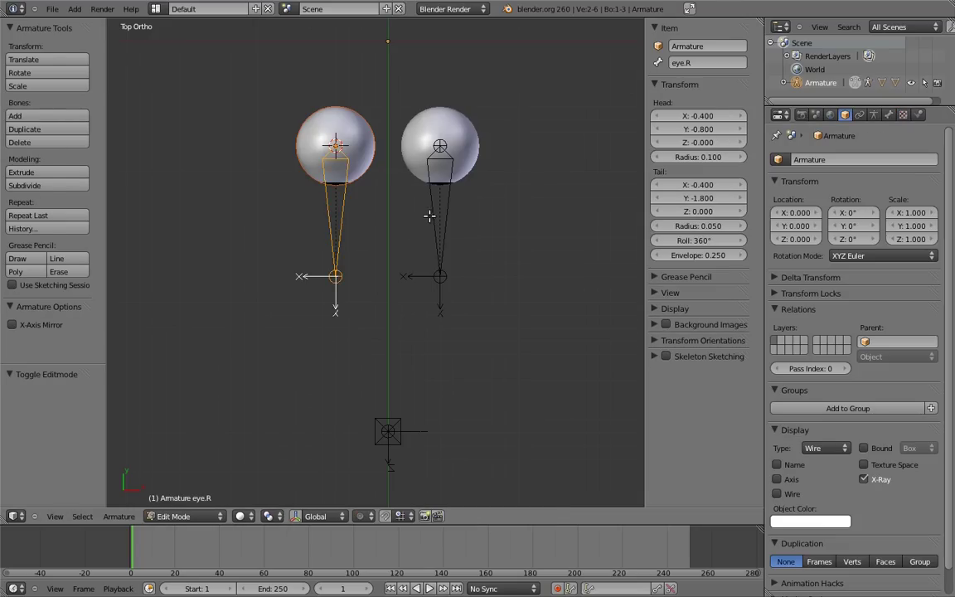
pyautogui.rightClick(435, 213)
pyautogui.hotkey('shift', 'd')
pyautogui.press('x')
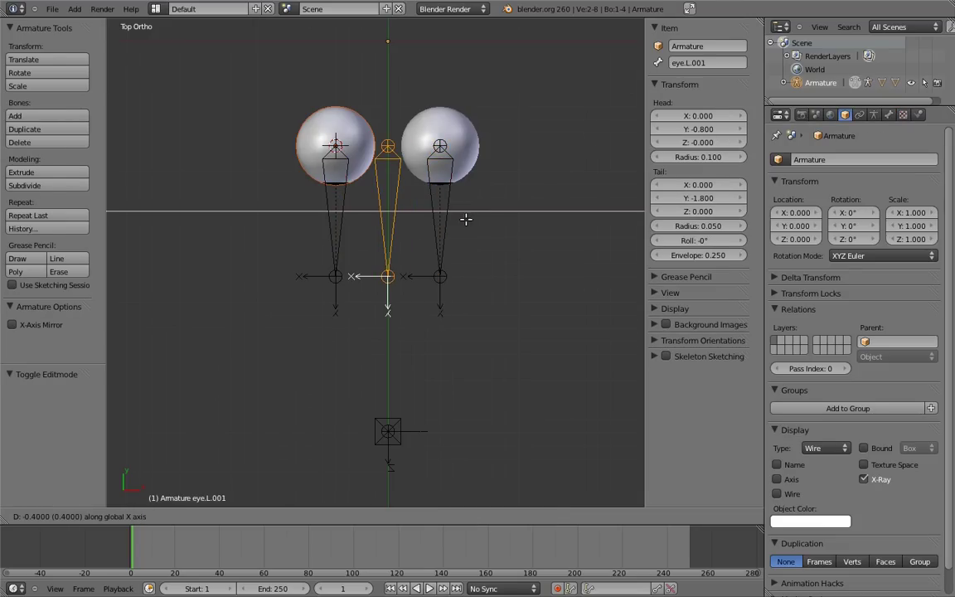
pyautogui.click(417, 197)
pyautogui.doubleClick(703, 62)
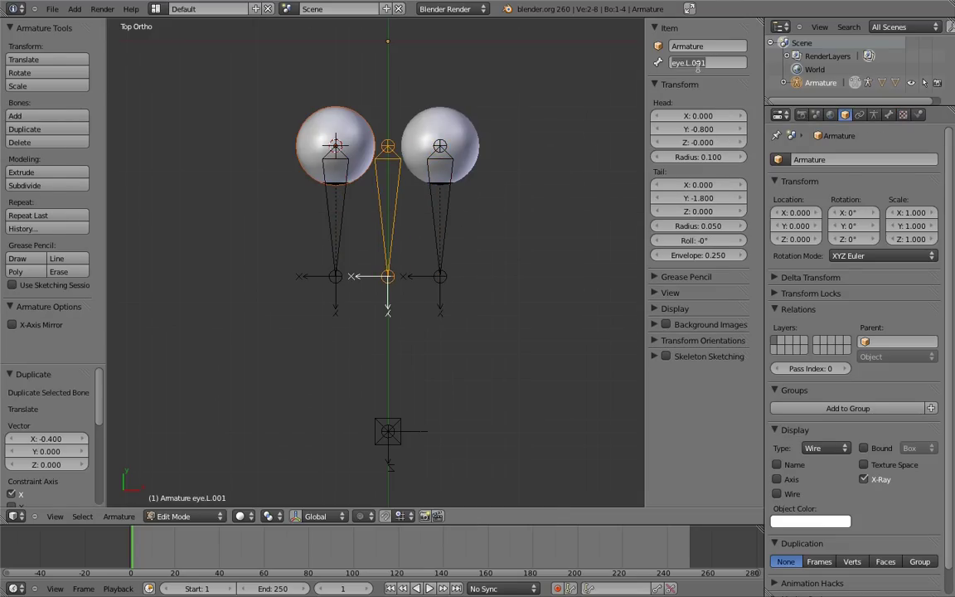
# Step: Name the new bone minds_eye and give eye.L a Copy Rotation constraint targeting it
pyautogui.write('minds_eye')
pyautogui.press('Return')
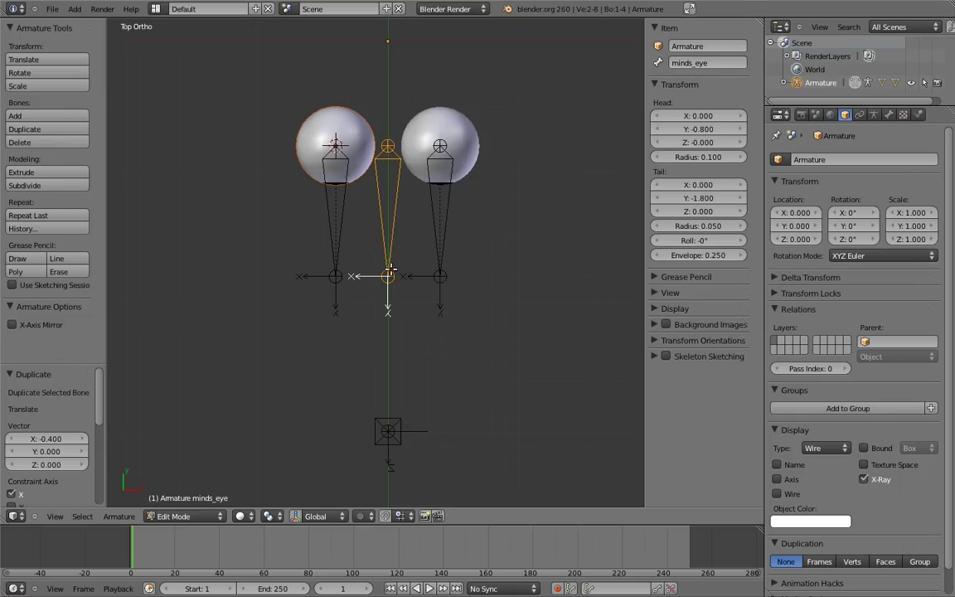
pyautogui.hotkey('ctrl', 'Tab')
pyautogui.keyDown('shift'); pyautogui.rightClick(435, 217); pyautogui.keyUp('shift')
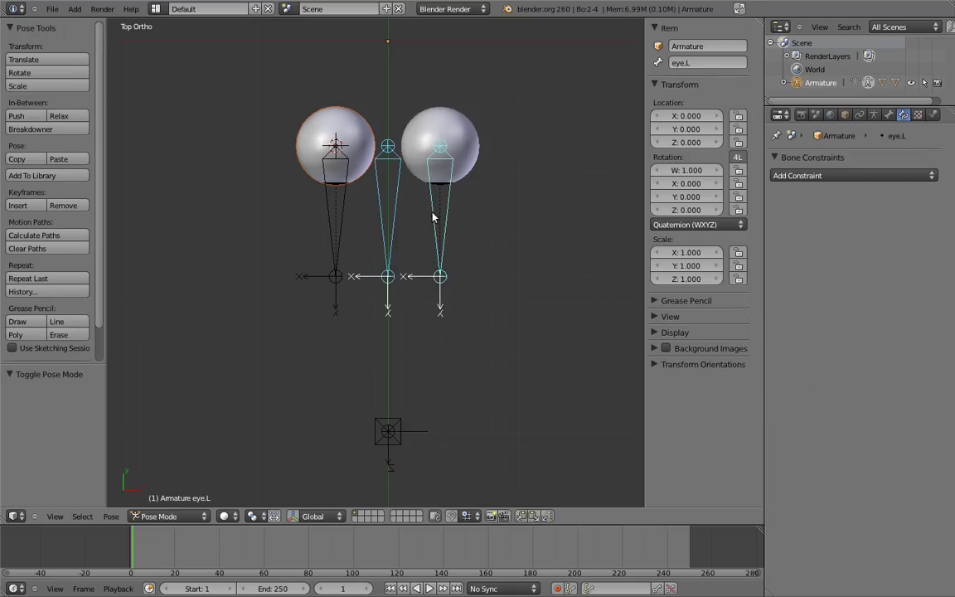
pyautogui.hotkey('shift', 'ctrl', 'c')
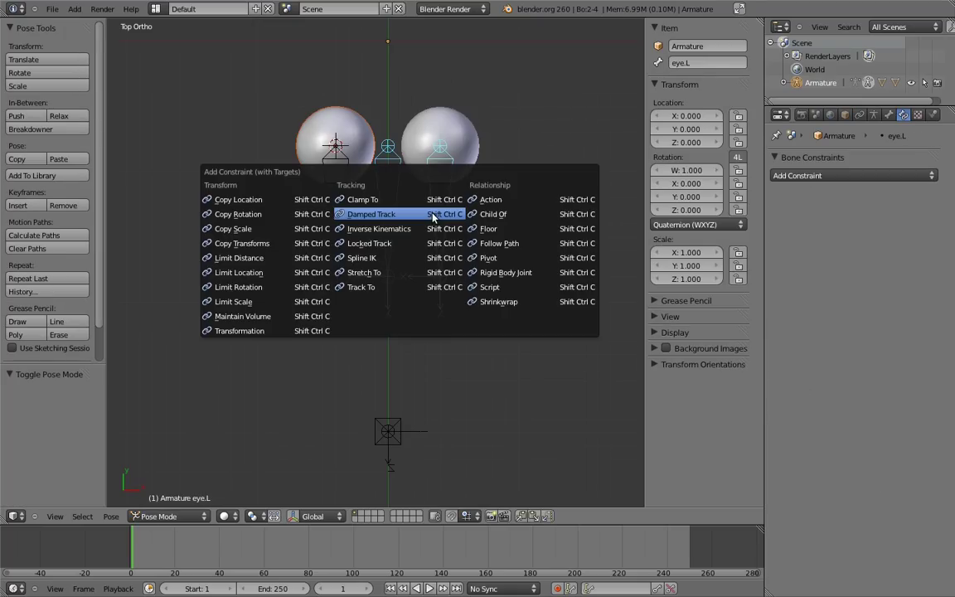
pyautogui.click(258, 215)
# Step: Give eye.R a Copy Rotation constraint targeting minds_eye
pyautogui.rightClick(388, 216)
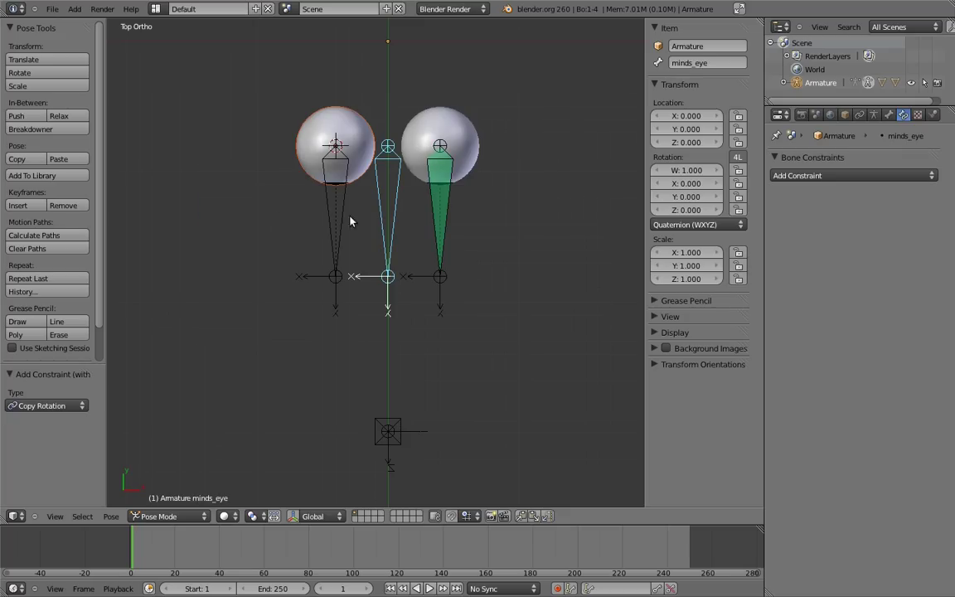
pyautogui.keyDown('shift'); pyautogui.rightClick(307, 190); pyautogui.keyUp('shift')
pyautogui.hotkey('shift', 'ctrl', 'c')
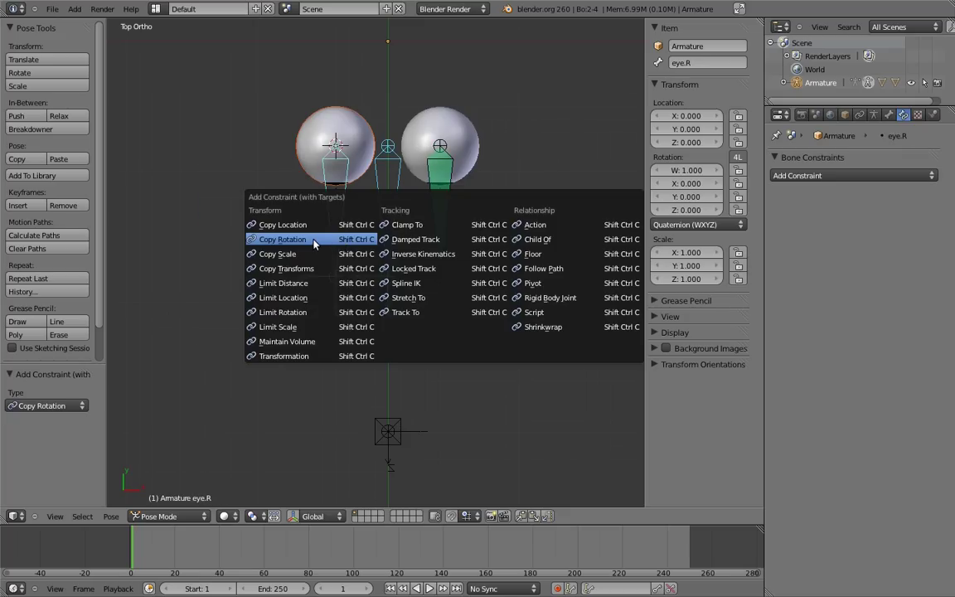
pyautogui.click(313, 243)
# Step: Rotate minds_eye to confirm both eyes follow, then clear its rotation
pyautogui.rightClick(390, 267)
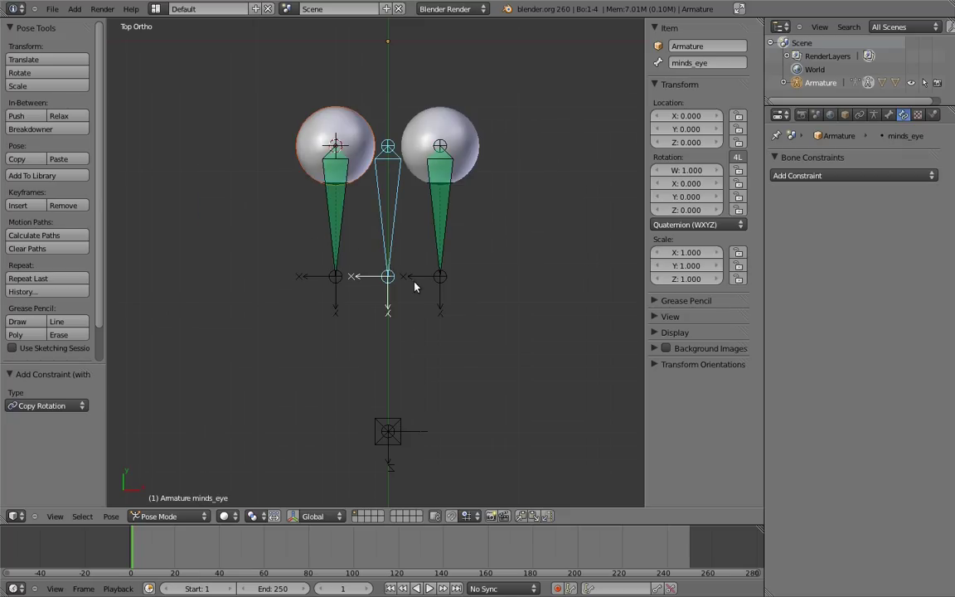
pyautogui.press('r')
pyautogui.click(380, 348)
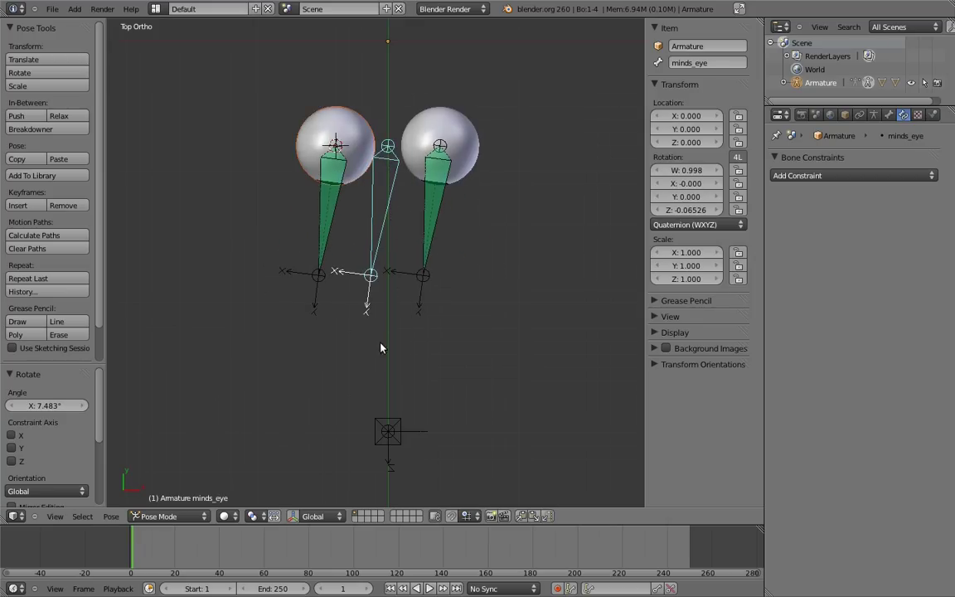
pyautogui.moveTo(381, 348); pyautogui.dragTo(384, 136, button='middle')
pyautogui.press('r')
pyautogui.press('r')
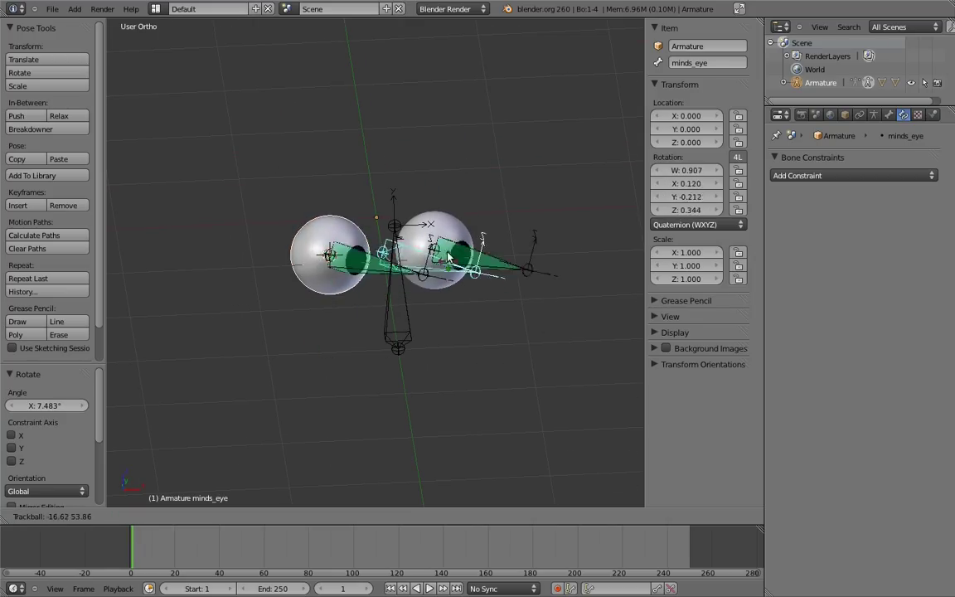
pyautogui.click(384, 323)
pyautogui.hotkey('alt', 'r')
# Step: In top view, add a Damped Track on minds_eye aimed at eye_target
pyautogui.press('KP_7')
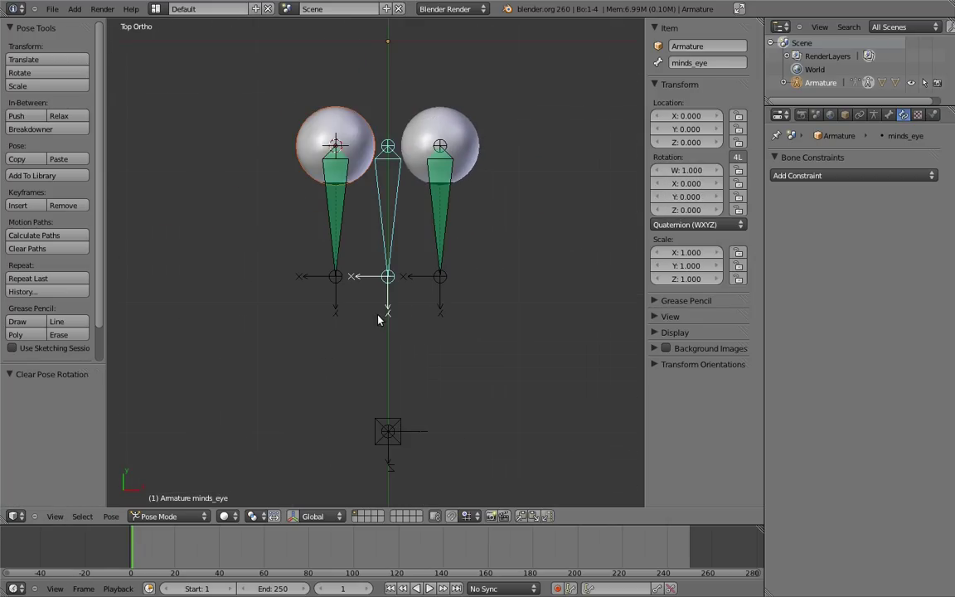
pyautogui.rightClick(394, 432)
pyautogui.keyDown('shift'); pyautogui.rightClick(395, 236); pyautogui.keyUp('shift')
pyautogui.hotkey('ctrl', 'shift', 'c')
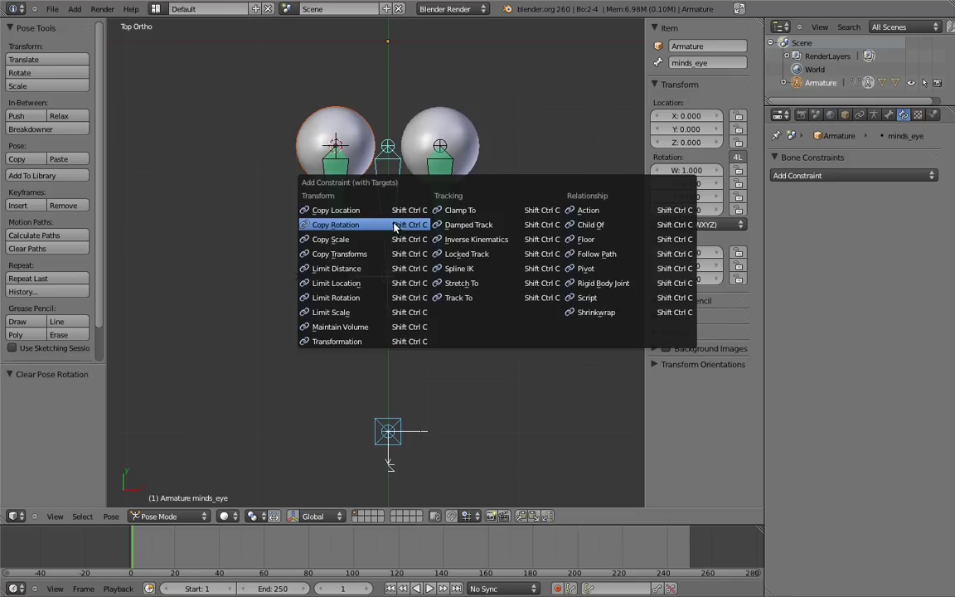
pyautogui.click(474, 226)
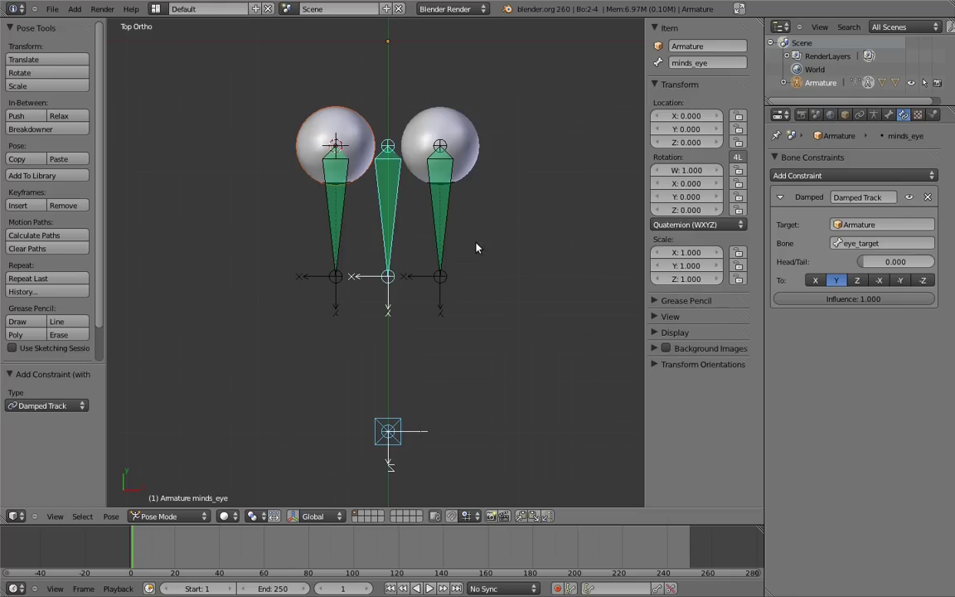
# Step: Test-move eye_target in the top and front views, cancelling each move
pyautogui.rightClick(397, 432)
pyautogui.press('g')
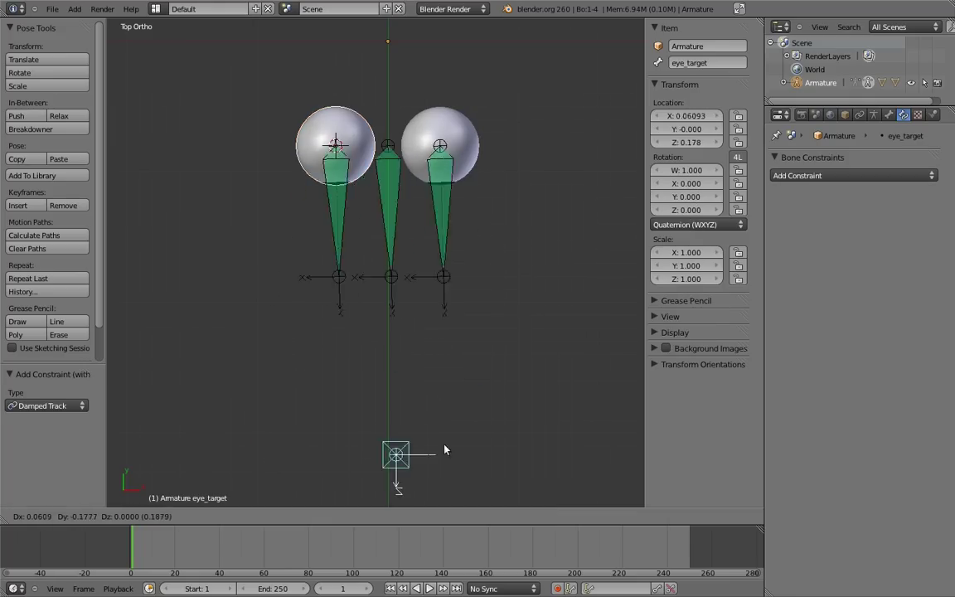
pyautogui.press('Escape')
pyautogui.press('KP_1')
pyautogui.press('g')
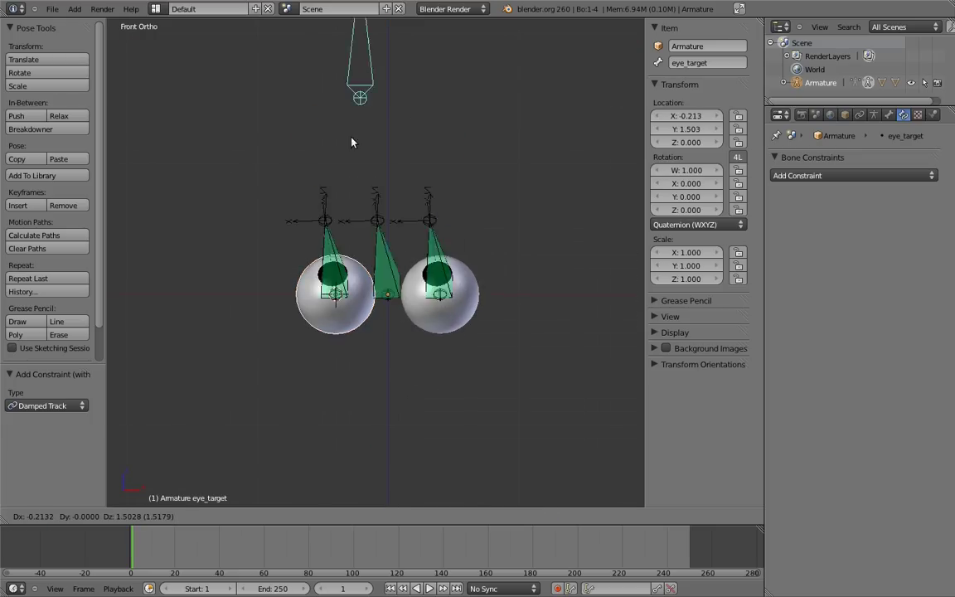
pyautogui.press('Escape')
pyautogui.press('KP_7')
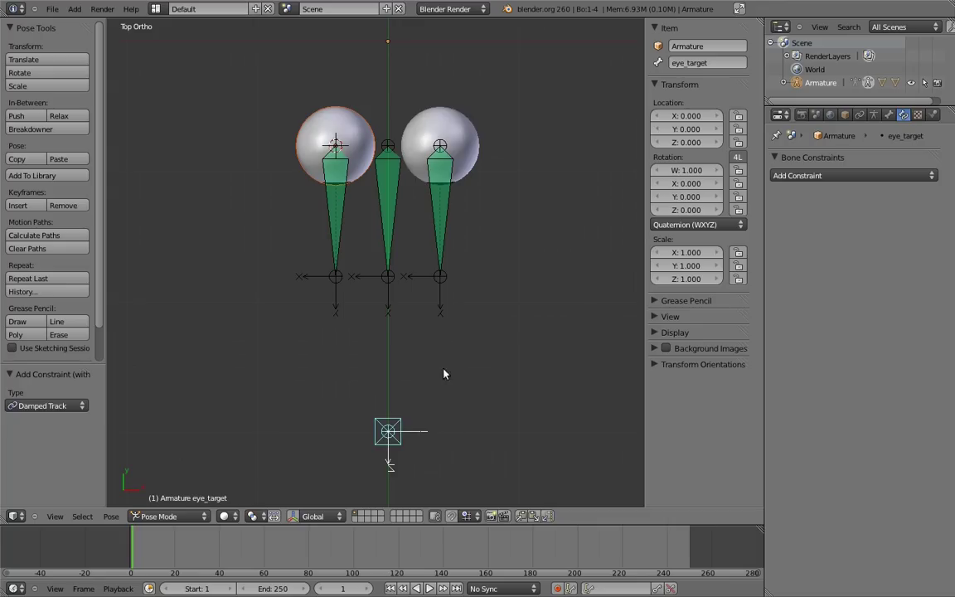
# Step: Move eye_target along Y to sit just below the eyes, then test-move it again
pyautogui.press('g')
pyautogui.press('y')
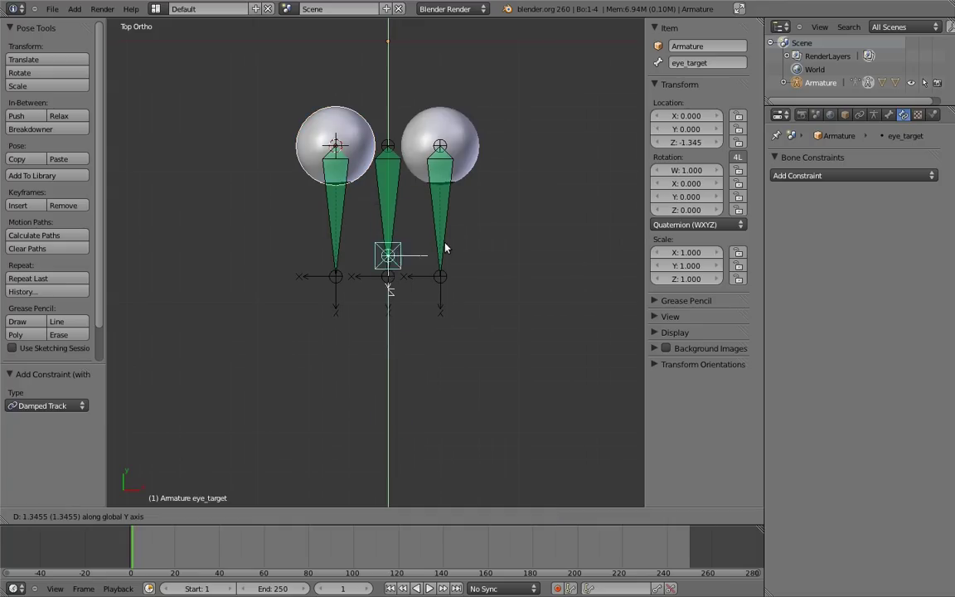
pyautogui.click(441, 239)
pyautogui.press('g')
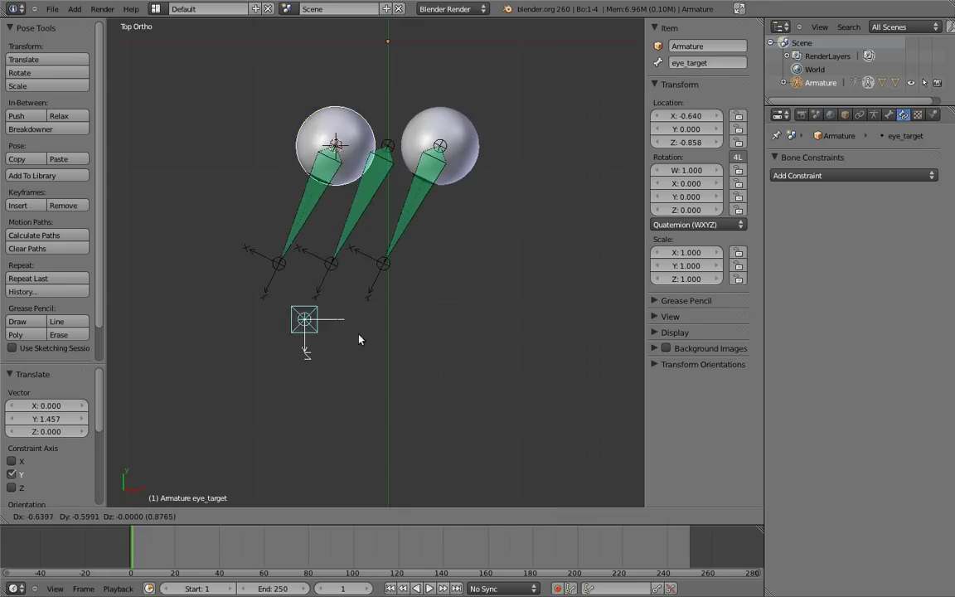
pyautogui.press('Escape')
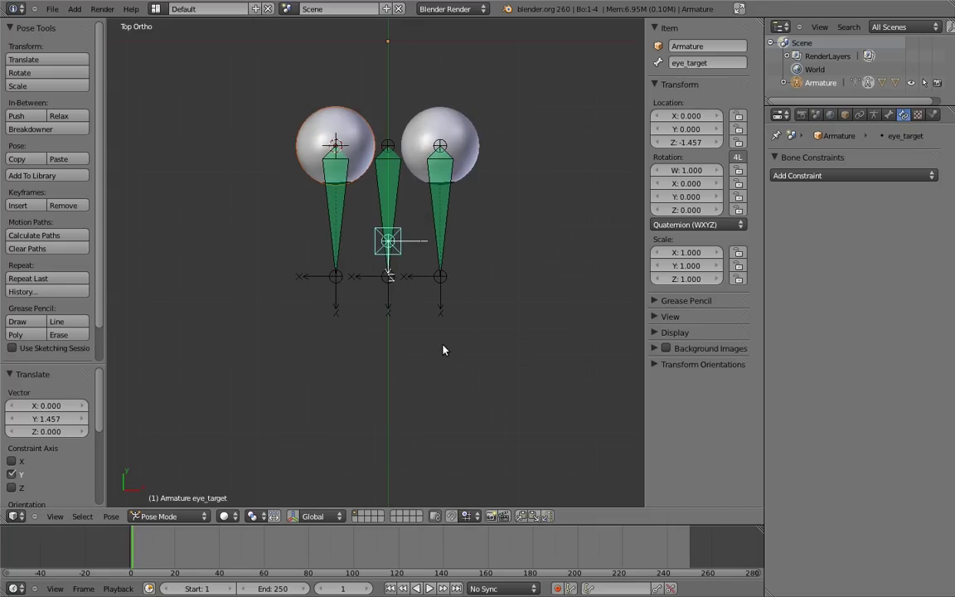
# Step: Clear eye_target's pose location with Alt+G
pyautogui.hotkey('alt', 'g')
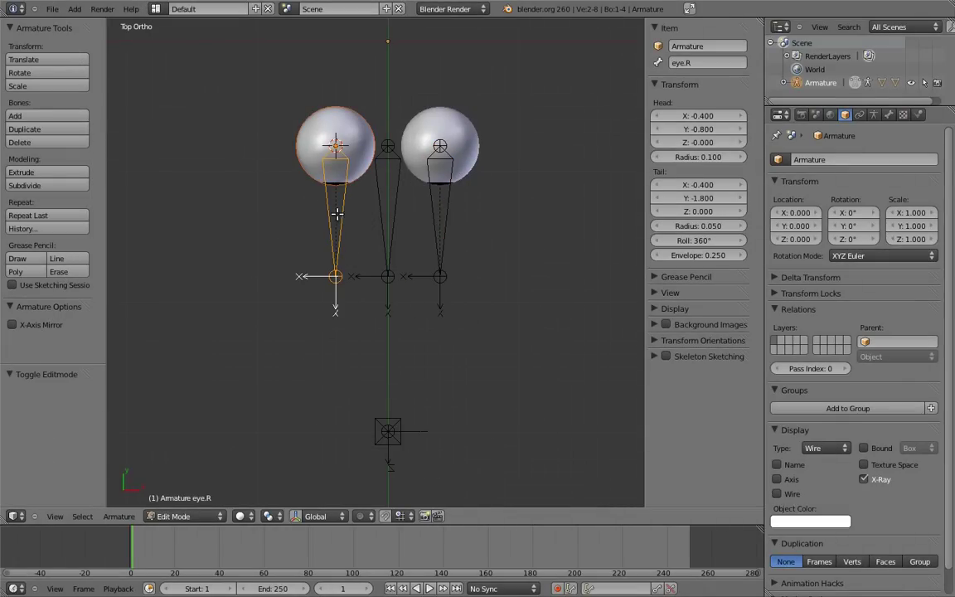
# Step: Duplicate the eye bones 0.2 along X and shift the copies' tails 0.5 along Y
pyautogui.hotkey('shift', 'd')
pyautogui.write('x0.2')
pyautogui.press('Return')
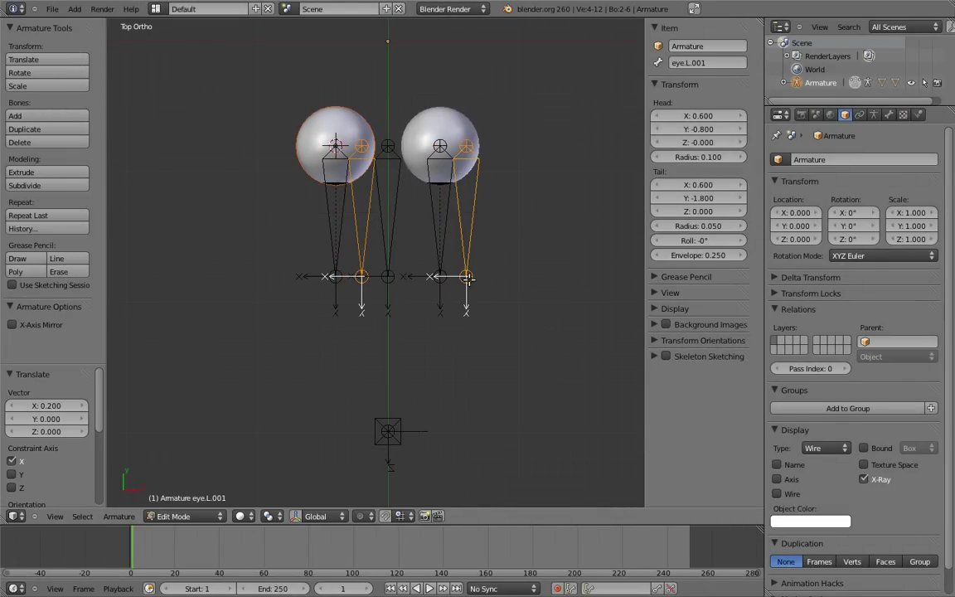
pyautogui.click(362, 276)
pyautogui.write('gy')
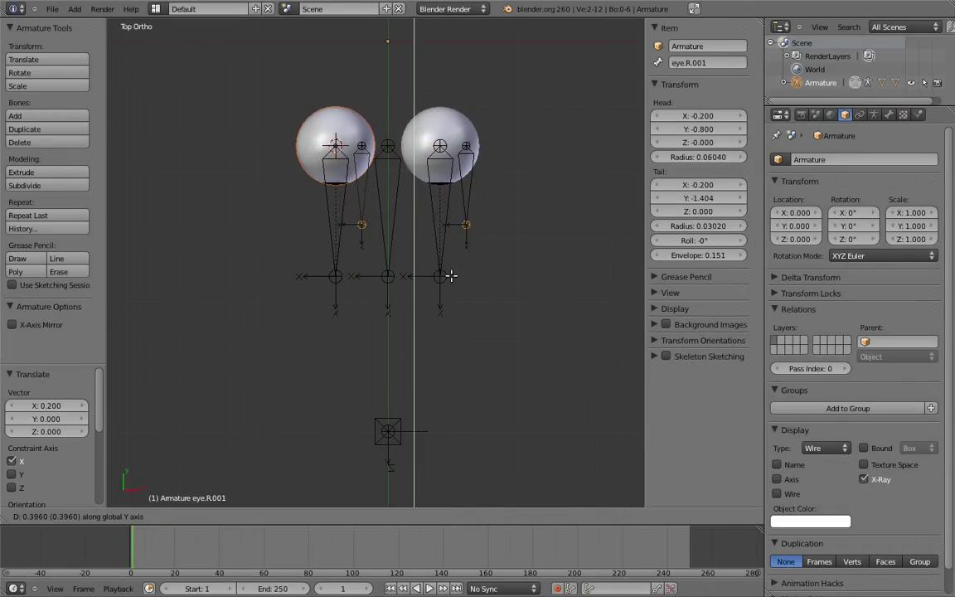
pyautogui.write('0.5')
pyautogui.press('Return')
# Step: Move eye.L.001 and eye.R.001 by -0.2 along X, inside the eyeballs
pyautogui.rightClick(473, 188)
pyautogui.keyDown('shift'); pyautogui.rightClick(358, 187); pyautogui.keyUp('shift')
pyautogui.write('g')
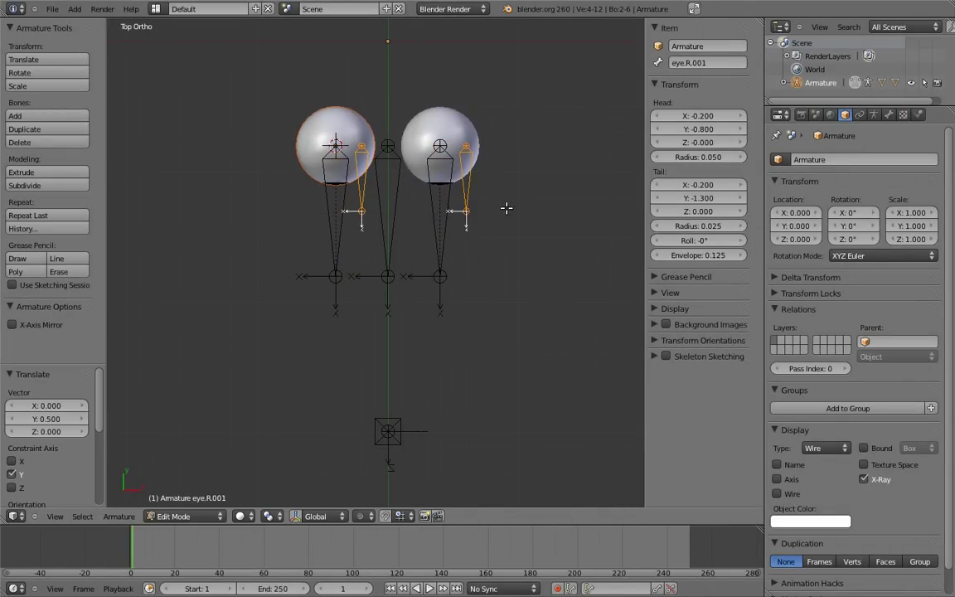
pyautogui.write('x-0.2')
pyautogui.press('Return')
pyautogui.keyDown('shift'); pyautogui.moveTo(444, 190); pyautogui.dragTo(454, 206, button='middle'); pyautogui.keyUp('shift')
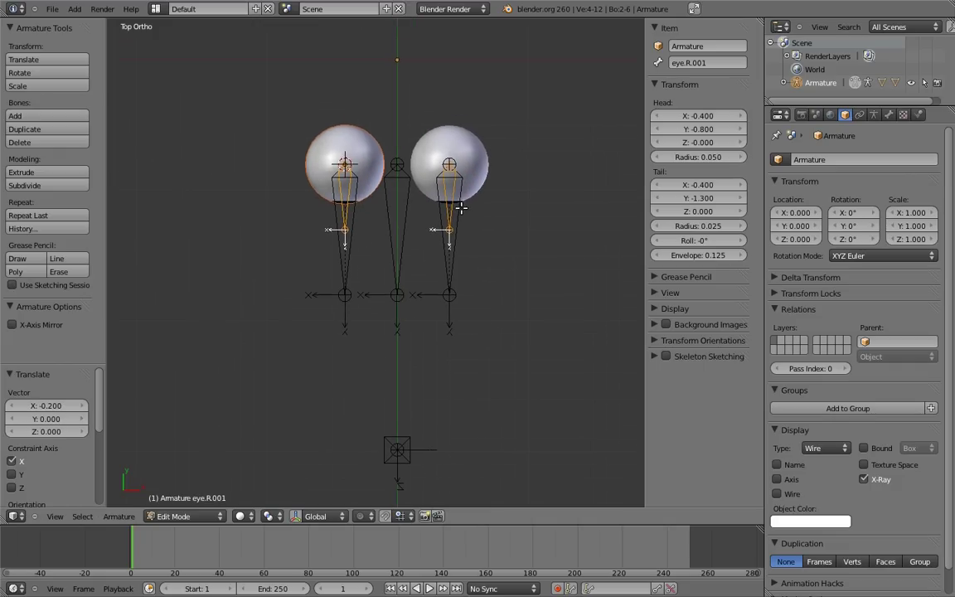
# Step: Parent eye.L to eye.L.001 and eye.R to eye.R.001 with Keep Offset
pyautogui.rightClick(450, 213)
pyautogui.hotkey('ctrl', 'p')
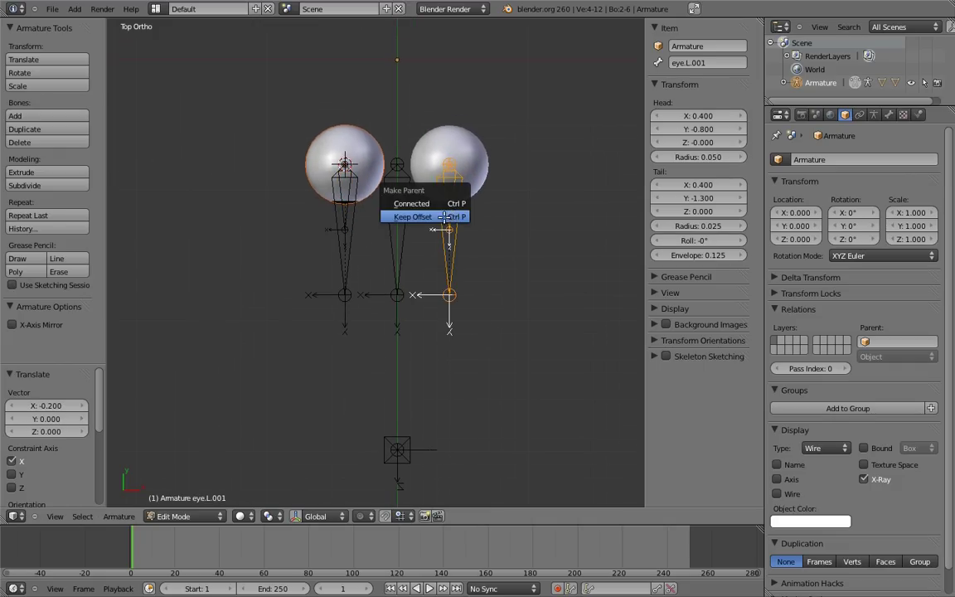
pyautogui.click(402, 197)
pyautogui.rightClick(357, 231)
pyautogui.keyDown('shift'); pyautogui.rightClick(340, 217); pyautogui.keyUp('shift')
pyautogui.hotkey('ctrl', 'p')
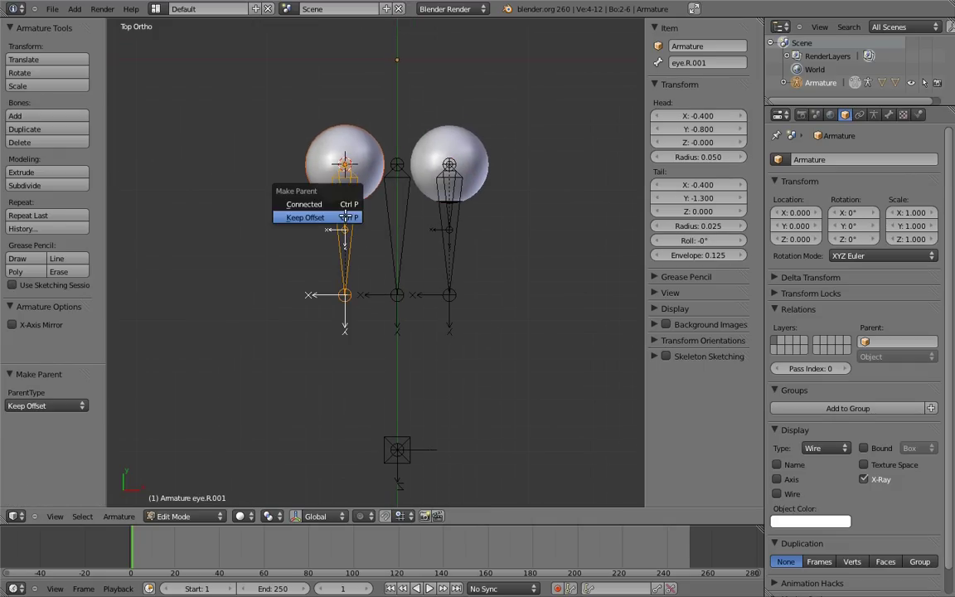
pyautogui.click(340, 217)
# Step: Delete the Copy Rotation constraints on eye.L and eye.R, then inspect eye.L.001's constraint
pyautogui.hotkey('ctrl', 'Tab')
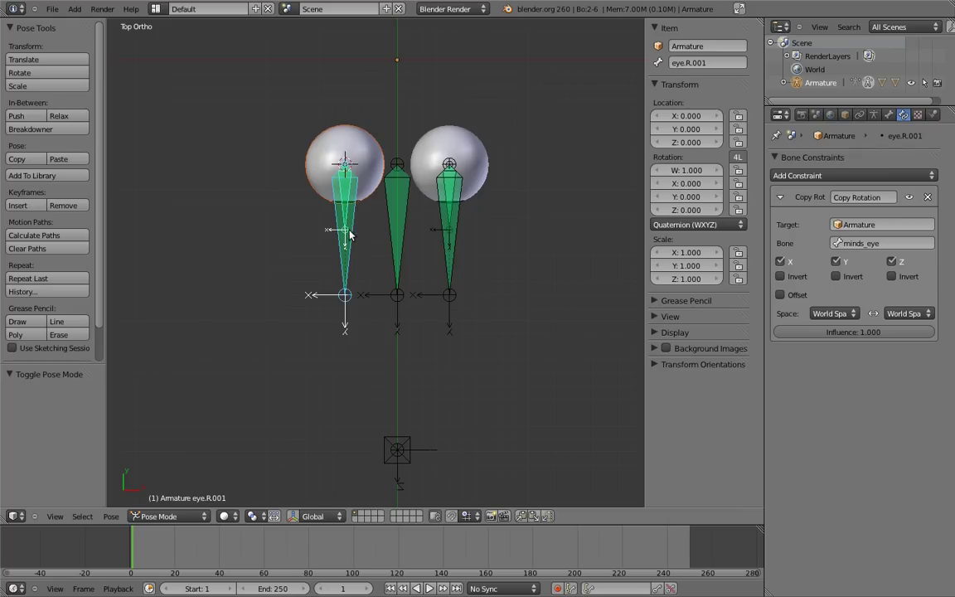
pyautogui.rightClick(458, 221)
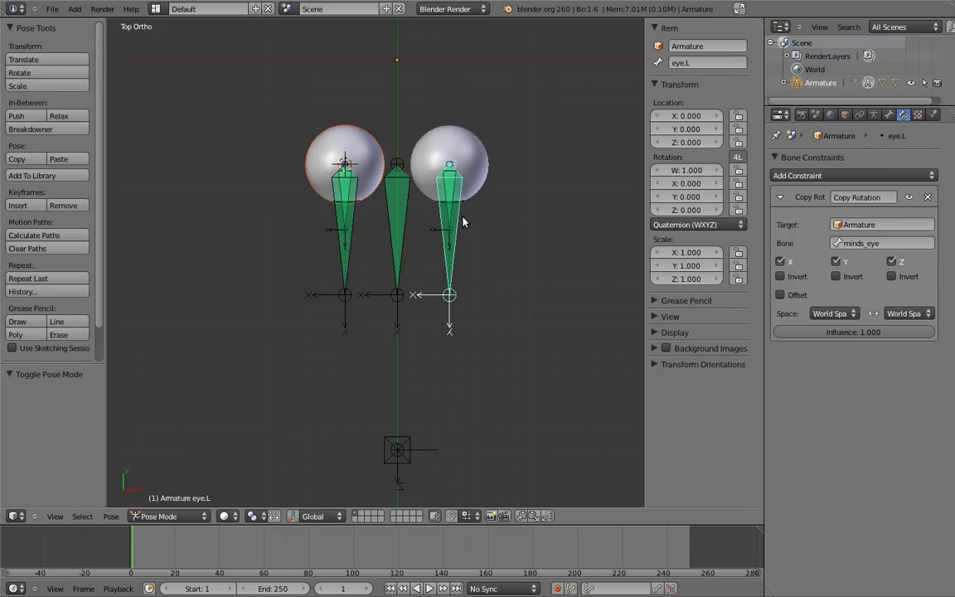
pyautogui.click(927, 196)
pyautogui.rightClick(342, 228)
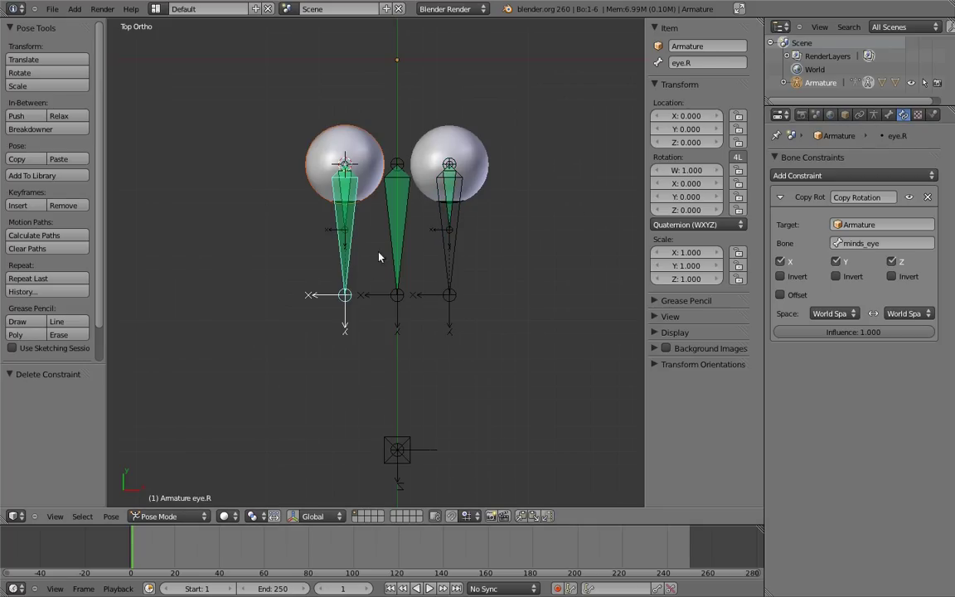
pyautogui.click(926, 195)
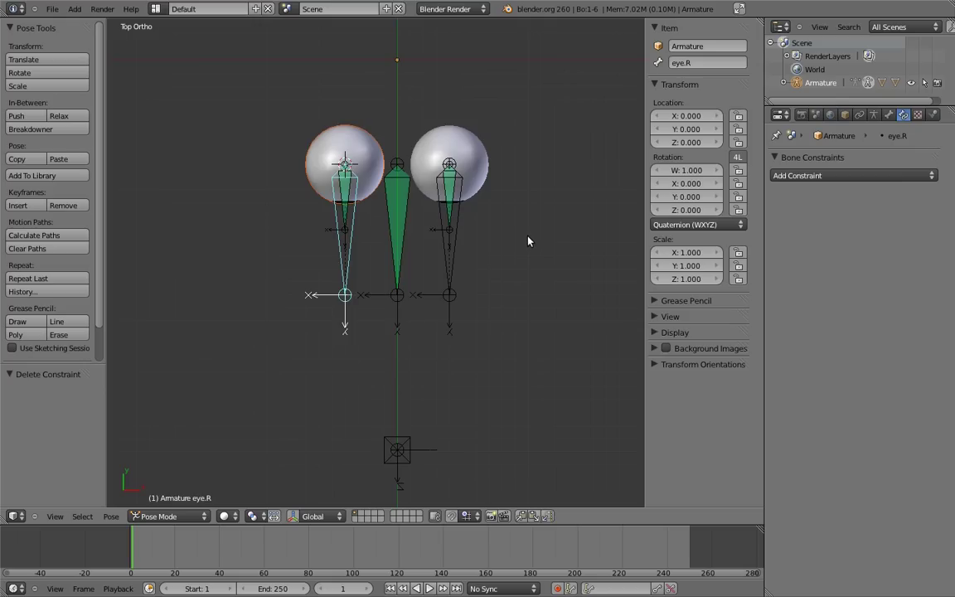
pyautogui.rightClick(450, 214)
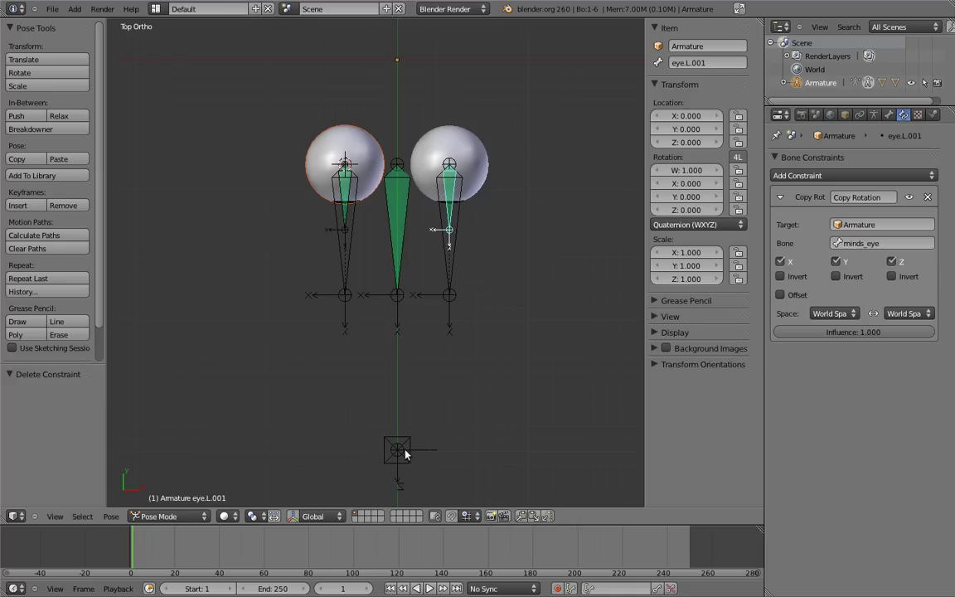
# Step: Move eye_target in front view and check that both eyes follow it
pyautogui.moveTo(396, 449); pyautogui.dragTo(374, 423, button='right')
pyautogui.press('Escape')
pyautogui.press('KP_1')
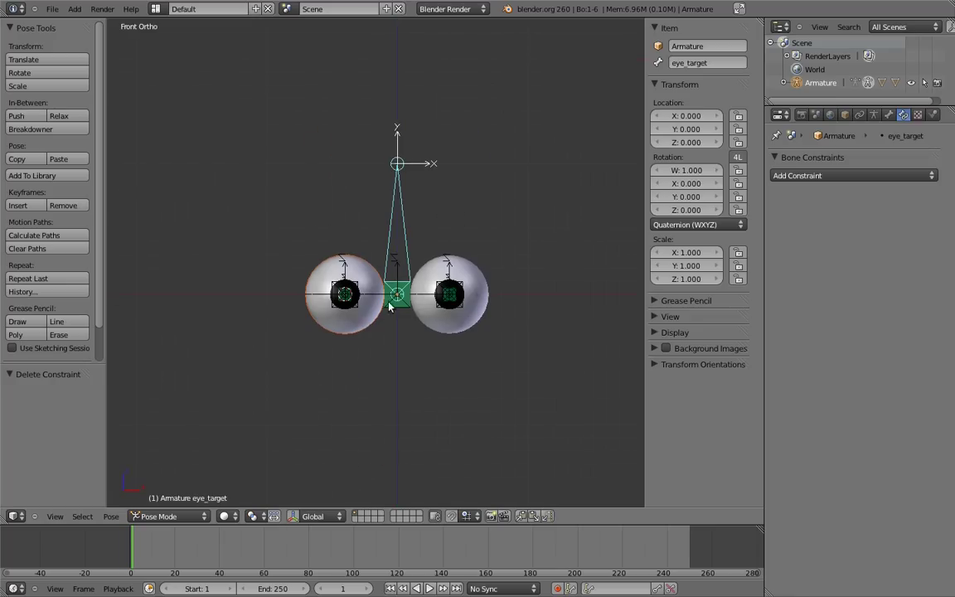
pyautogui.moveTo(452, 299); pyautogui.dragTo(420, 420, button='right')
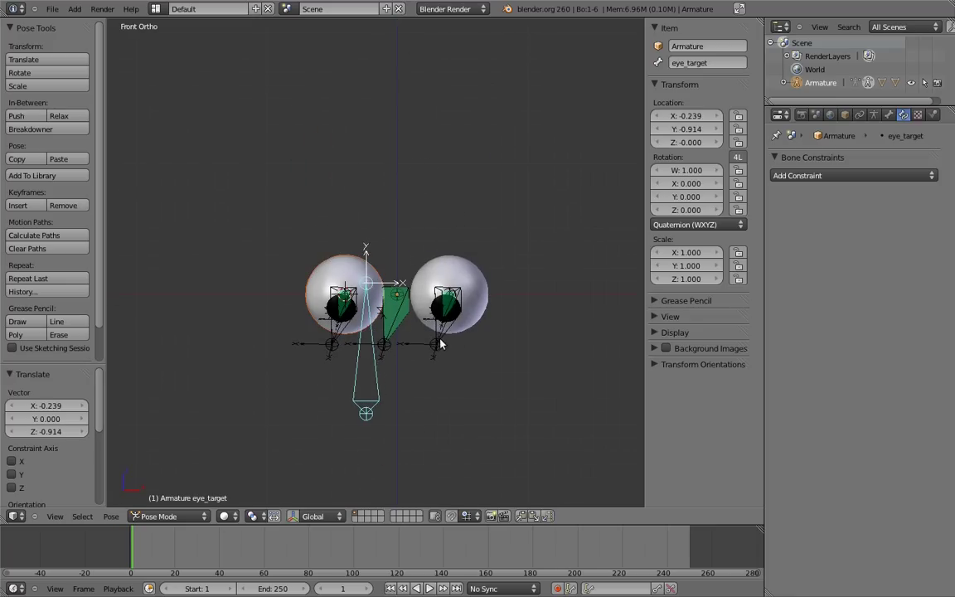
# Step: Rotate the eye.L and eye.R bones by hand to test manual eye turning
pyautogui.press('r')
pyautogui.click(428, 337)
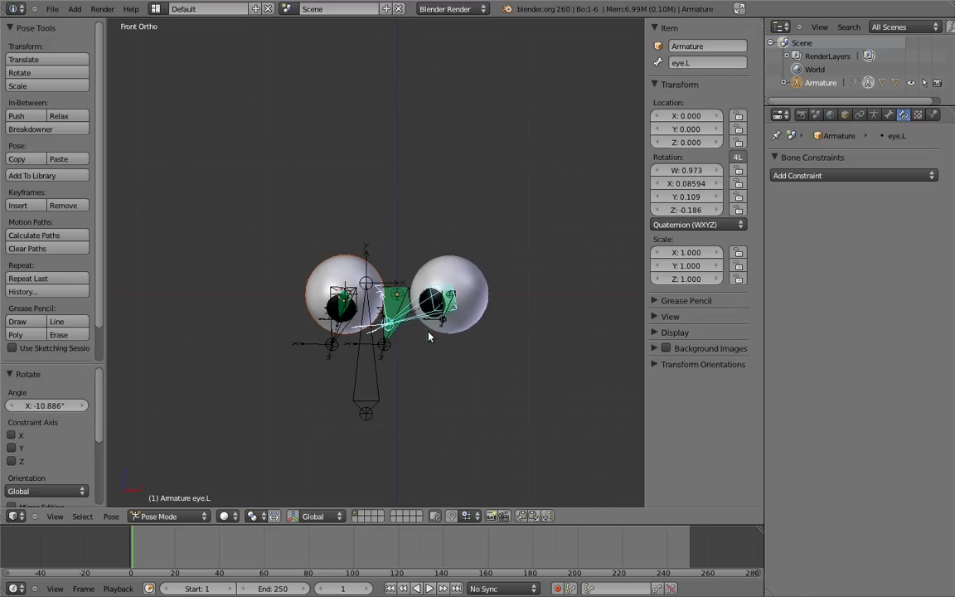
pyautogui.rightClick(331, 344)
pyautogui.press('r')
pyautogui.click(375, 365)
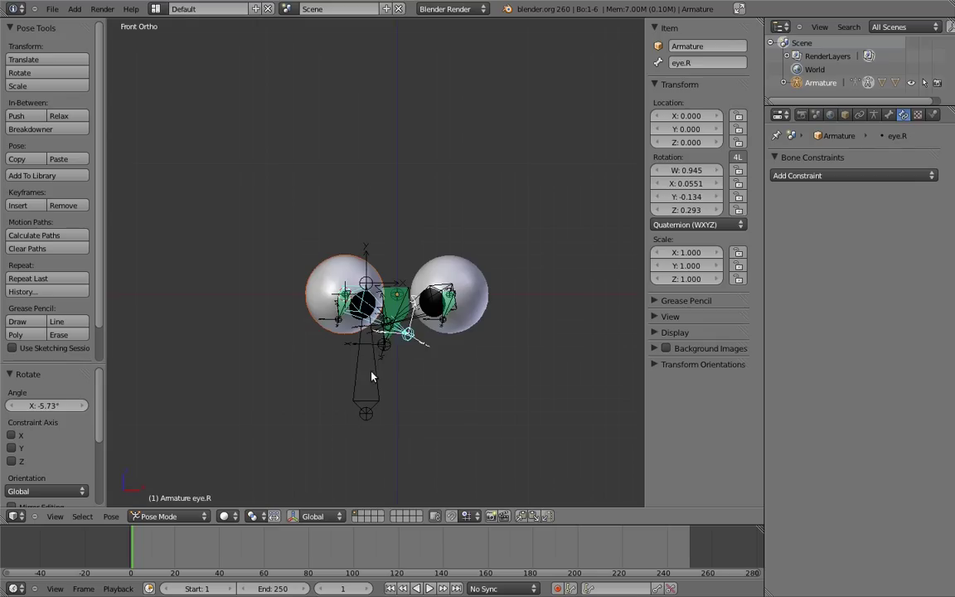
# Step: Move eye_target once more, then reset all bone locations and rotations to rest
pyautogui.rightClick(370, 390)
pyautogui.press('g')
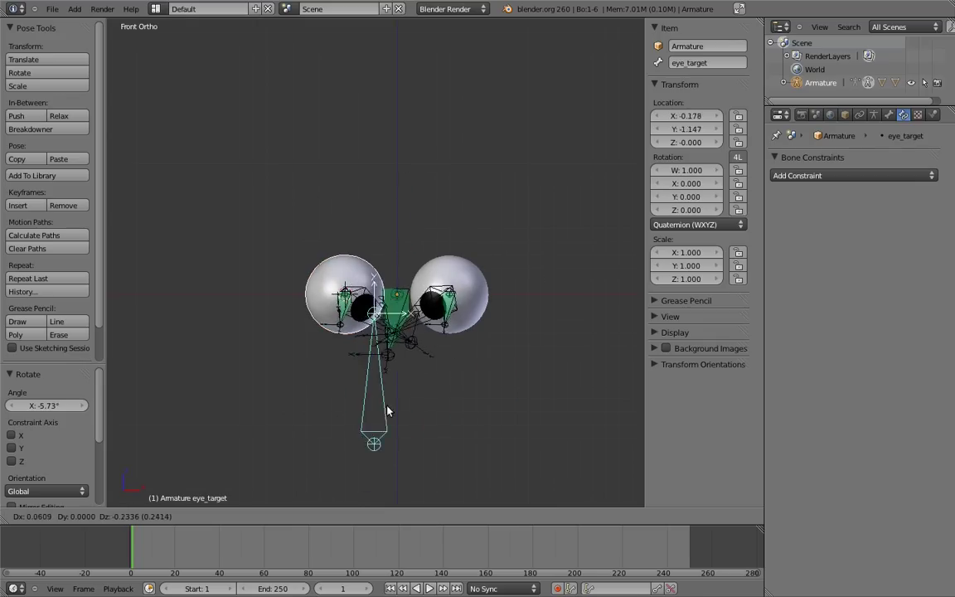
pyautogui.click(373, 392)
pyautogui.press('a')
pyautogui.press('a')
pyautogui.hotkey('alt', 'g')
pyautogui.press('a')
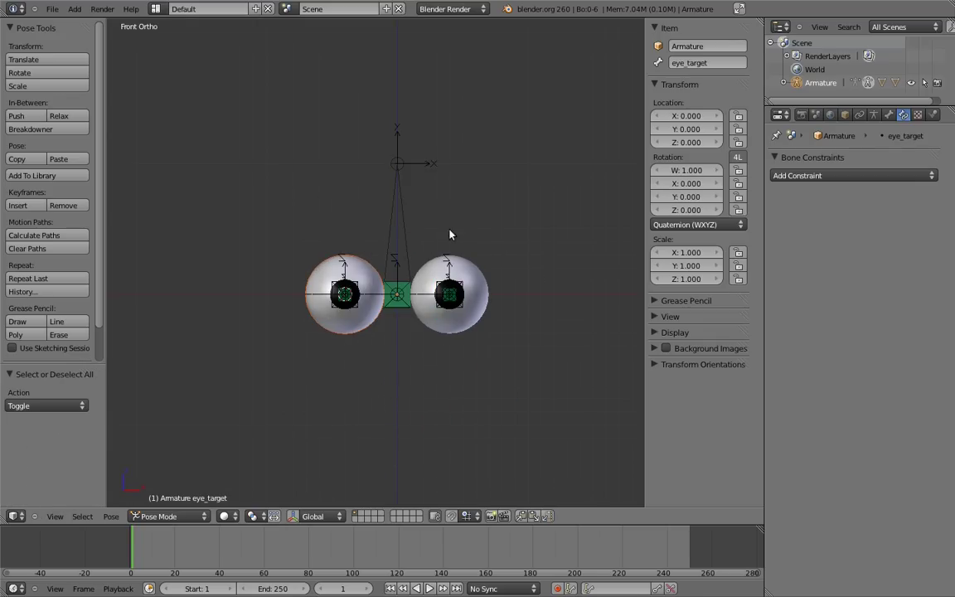
# Step: Lock eye.L's location on X, Y and Z, then select eye.R and eye_target
pyautogui.moveTo(450, 231); pyautogui.dragTo(384, 391, button='middle')
pyautogui.rightClick(412, 339)
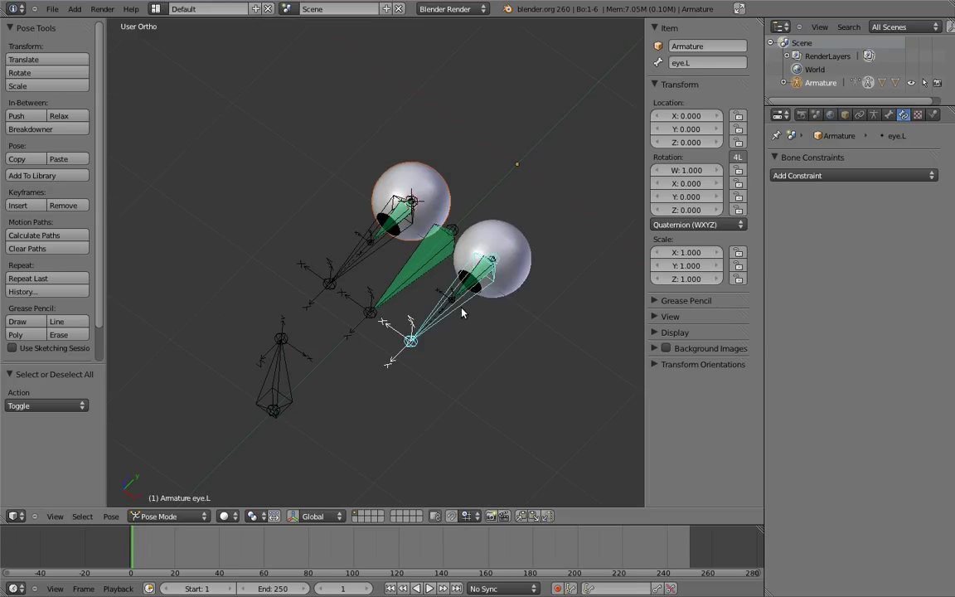
pyautogui.moveTo(739, 116); pyautogui.dragTo(739, 142)
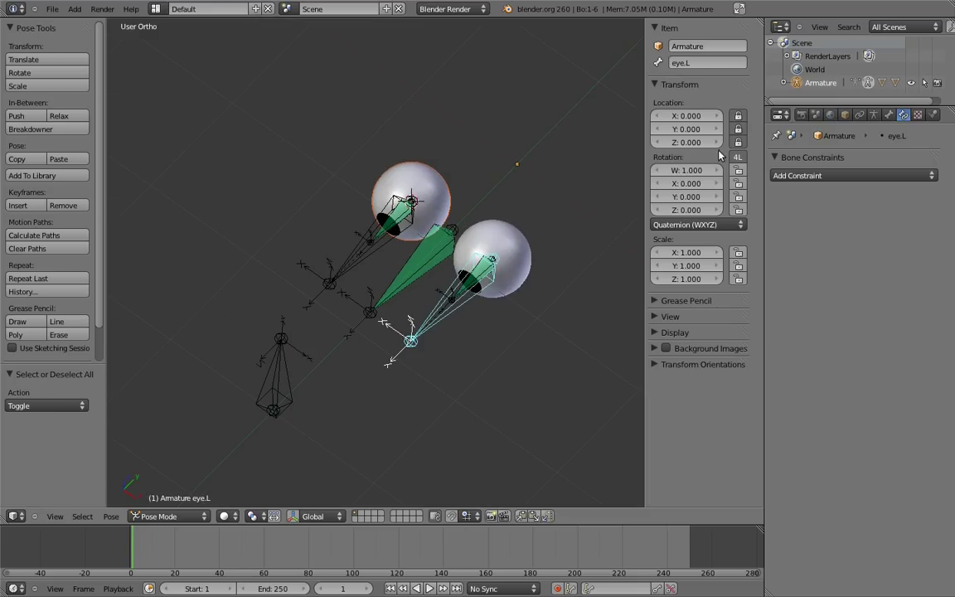
pyautogui.rightClick(318, 243)
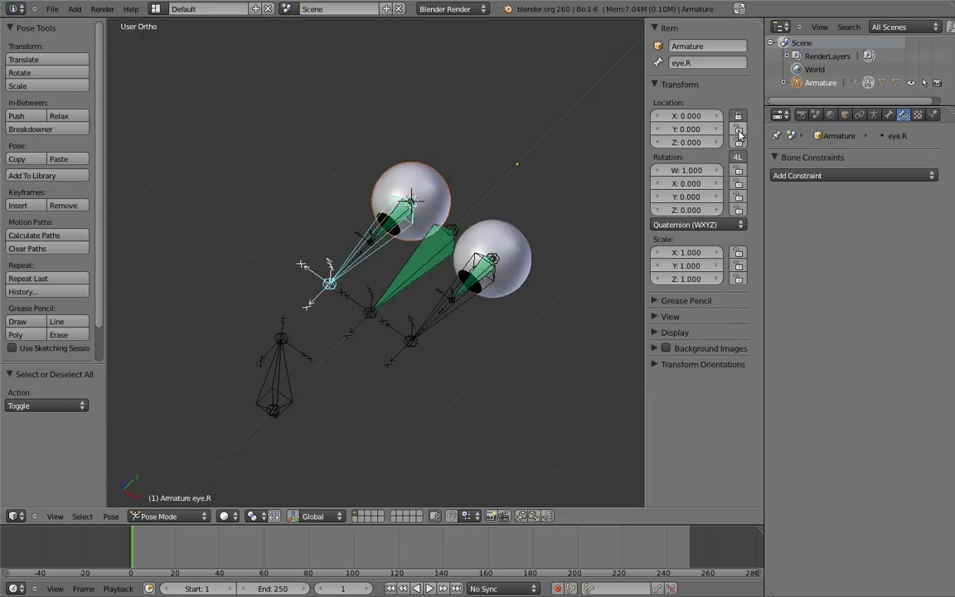
pyautogui.rightClick(277, 369)
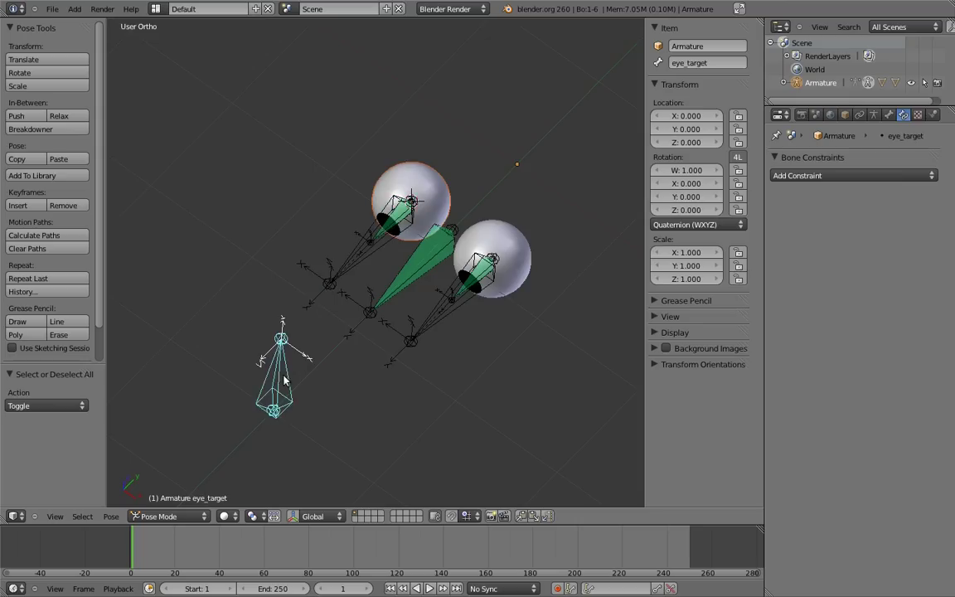
pyautogui.press('KP_3')
pyautogui.keyDown('ctrl'); pyautogui.scroll(4, 315, 224); pyautogui.keyUp('ctrl')
# Step: In Edit Mode, drop the eye_target tail level so it points forward (Y -3.985, Z 0)
pyautogui.press('Tab')
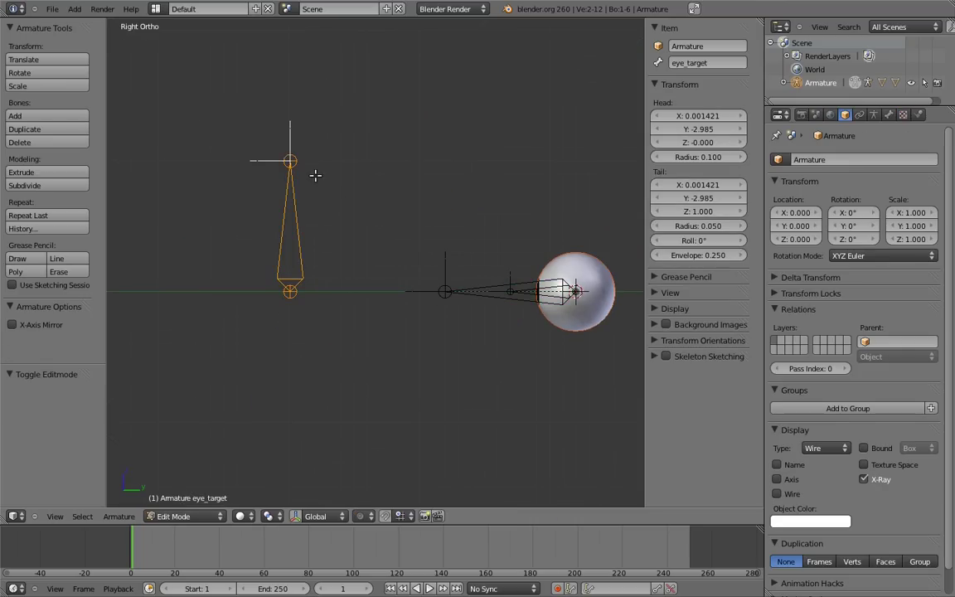
pyautogui.keyDown('ctrl'); pyautogui.scroll(1, 348, 195); pyautogui.keyUp('ctrl')
pyautogui.rightClick(308, 164)
pyautogui.press('g')
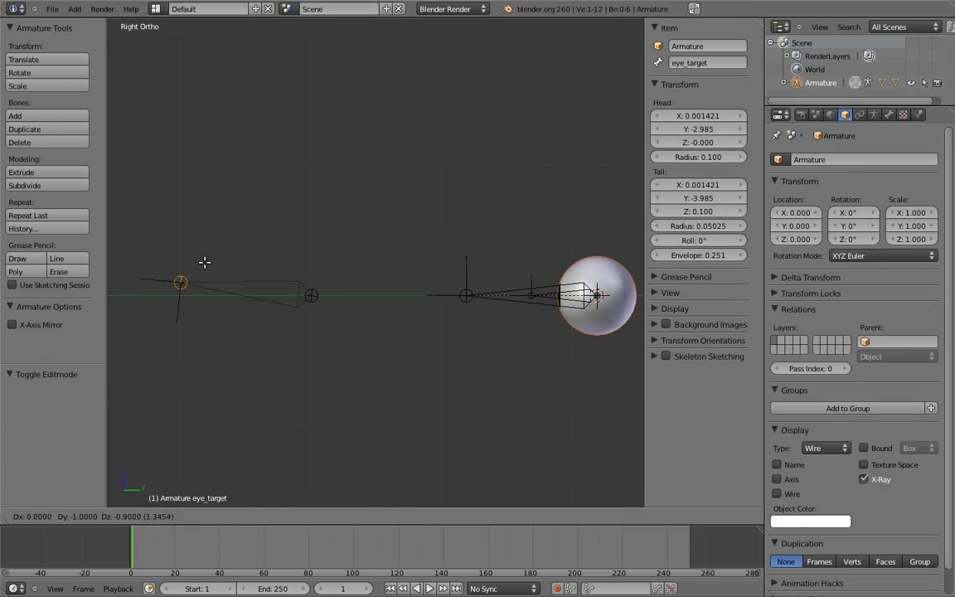
pyautogui.click(199, 266)
# Step: Correct the eye_target bone's roll, then return the armature to Pose Mode
pyautogui.rightClick(217, 267)
pyautogui.press('KP_1')
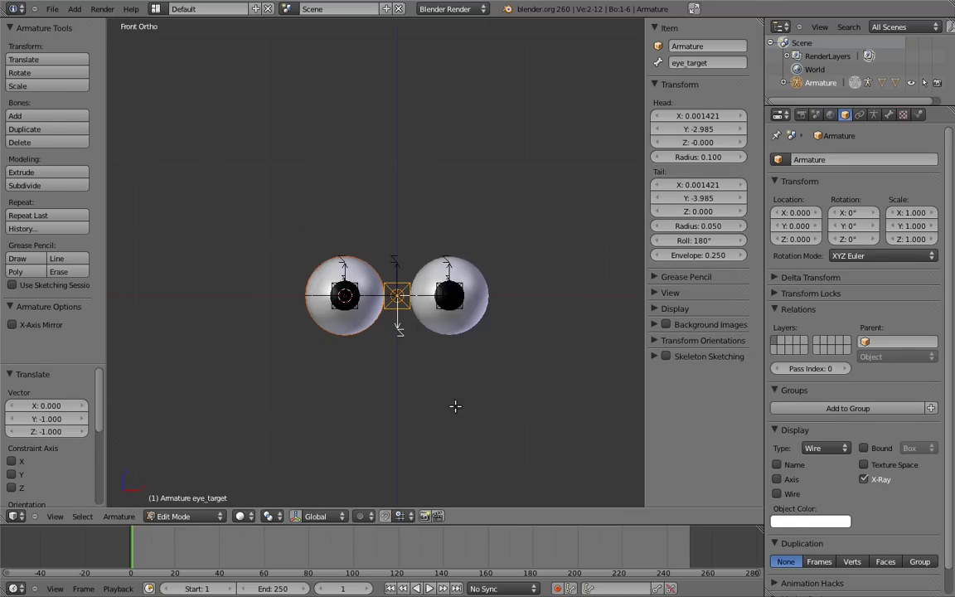
pyautogui.hotkey('ctrl', 'r')
pyautogui.click(340, 173)
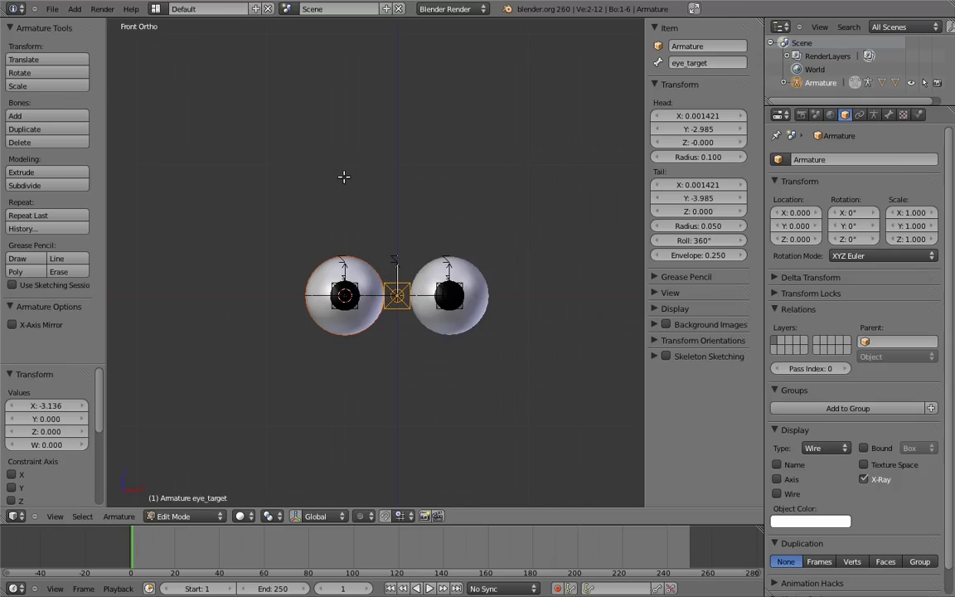
pyautogui.press('KP_3')
pyautogui.hotkey('ctrl', 'Tab')
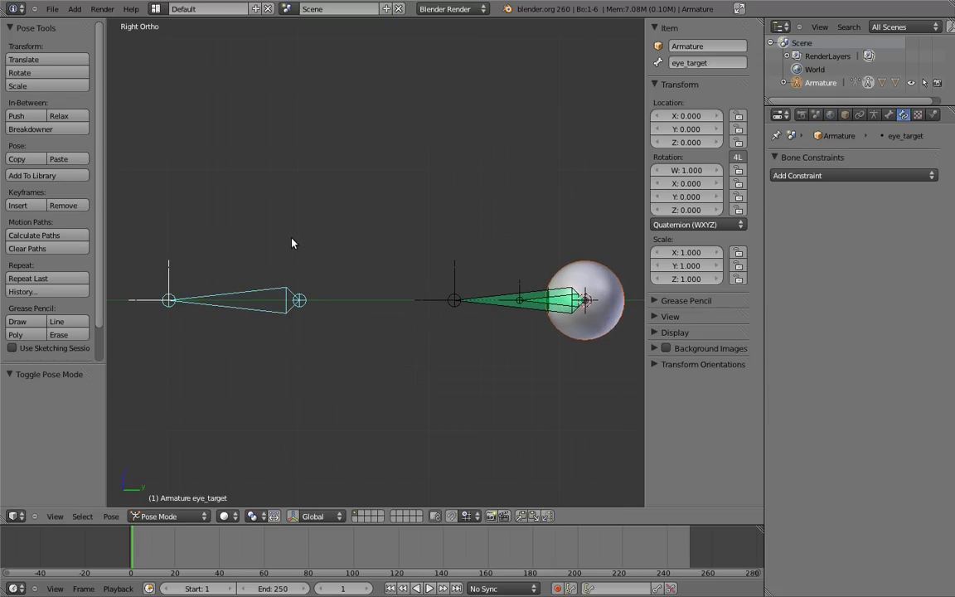
pyautogui.moveTo(240, 251); pyautogui.dragTo(352, 304, button='middle')
pyautogui.press('g')
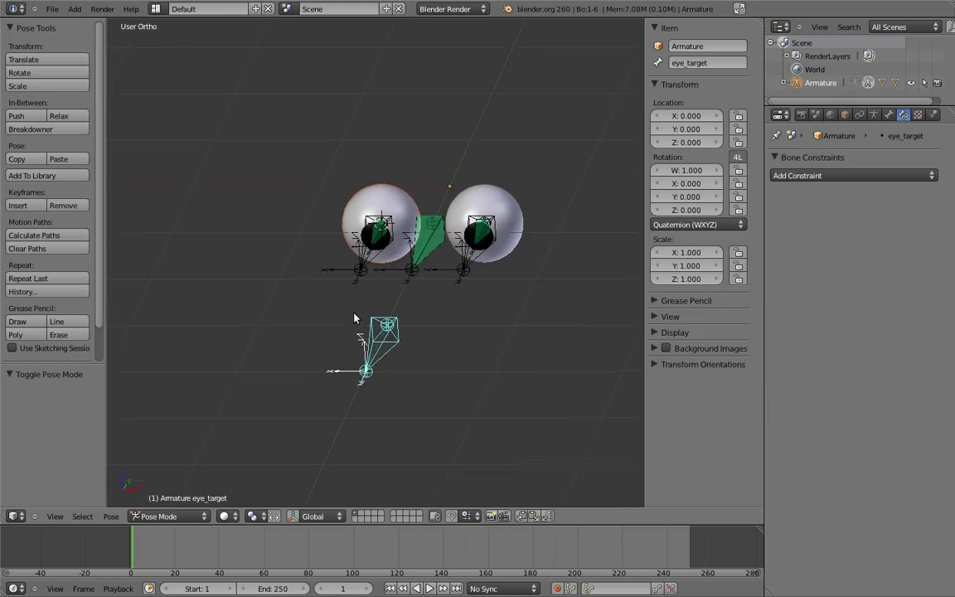